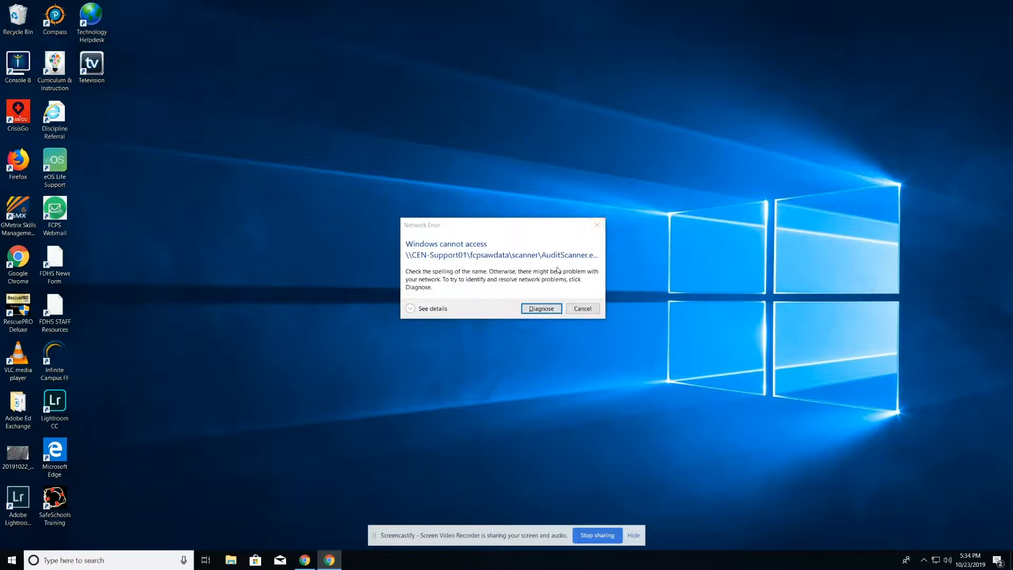
- Dismiss the network error message and launch Adobe Bridge CC 2018
click(596, 226)
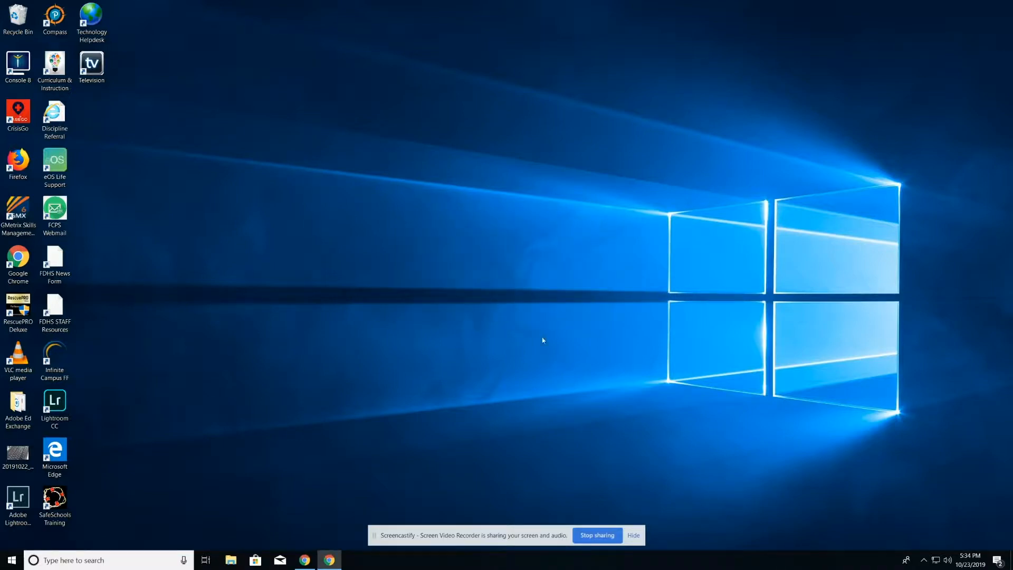
key(super)
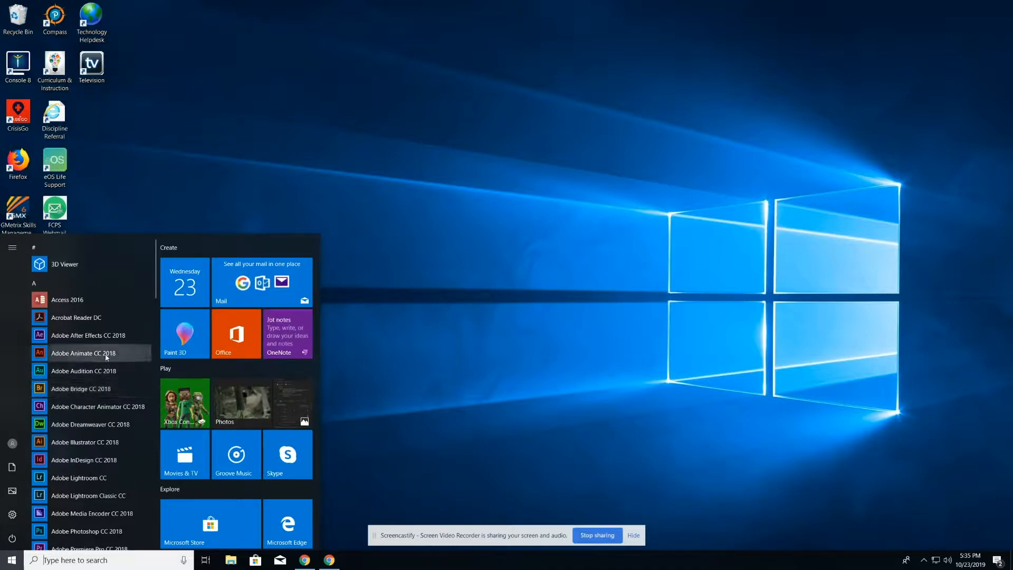
scroll(153, 288, down, 1)
scroll(153, 288, down, 5)
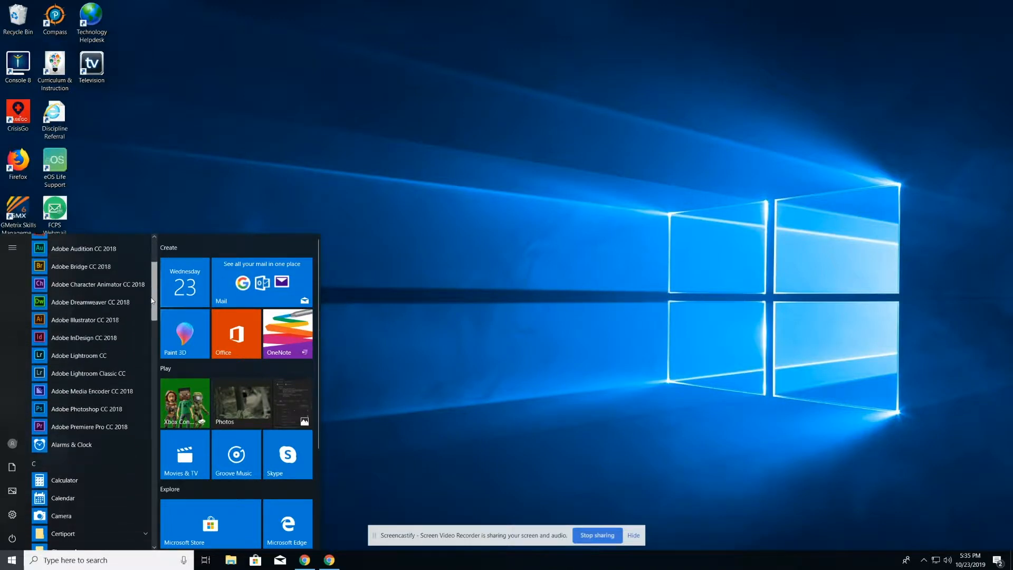
scroll(153, 288, up, 4)
scroll(153, 289, up, 1)
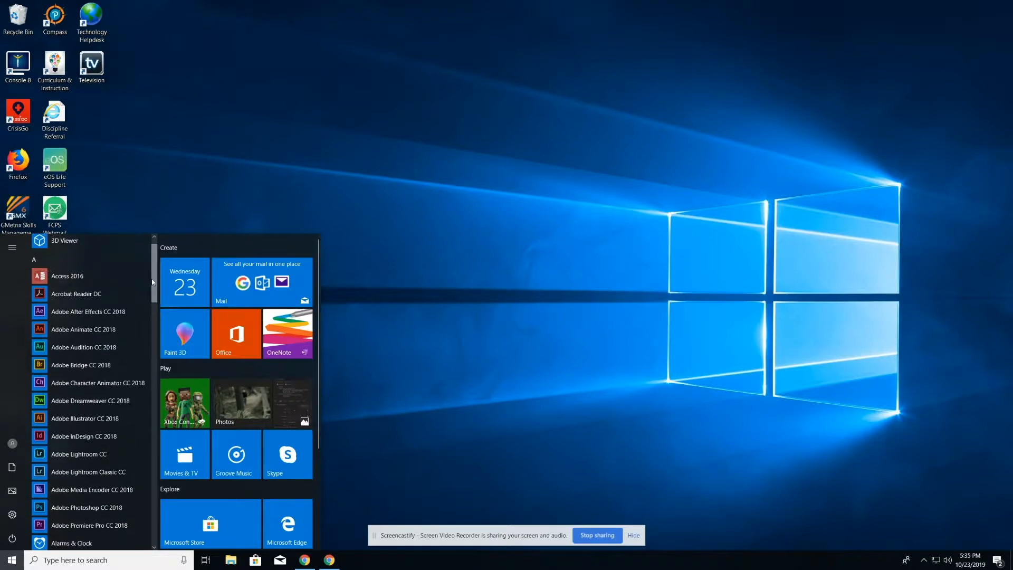
click(68, 365)
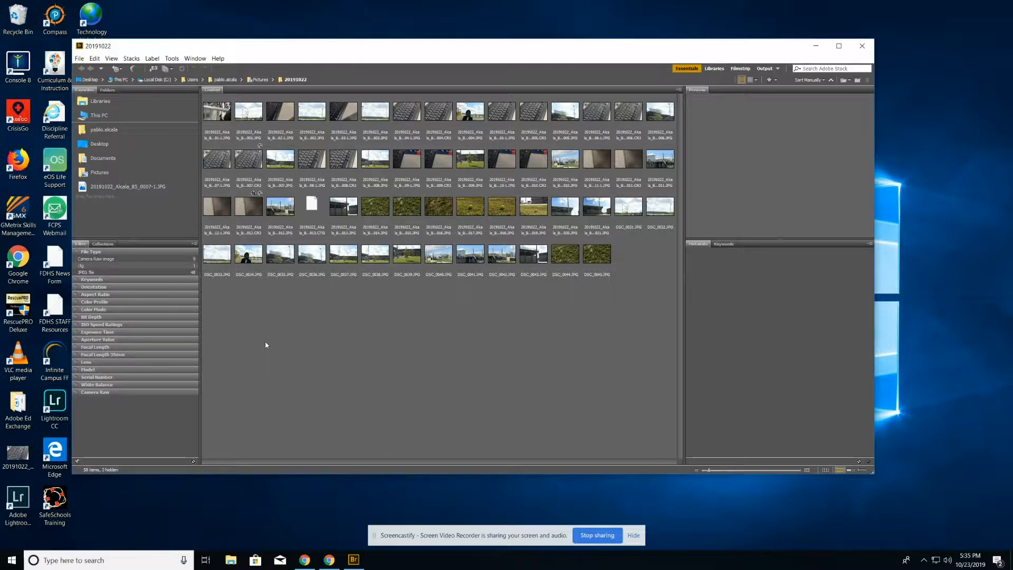
- Open the Photo Downloader and choose the F:\ camera or card reader as the photo source
drag(266, 53, 246, 37)
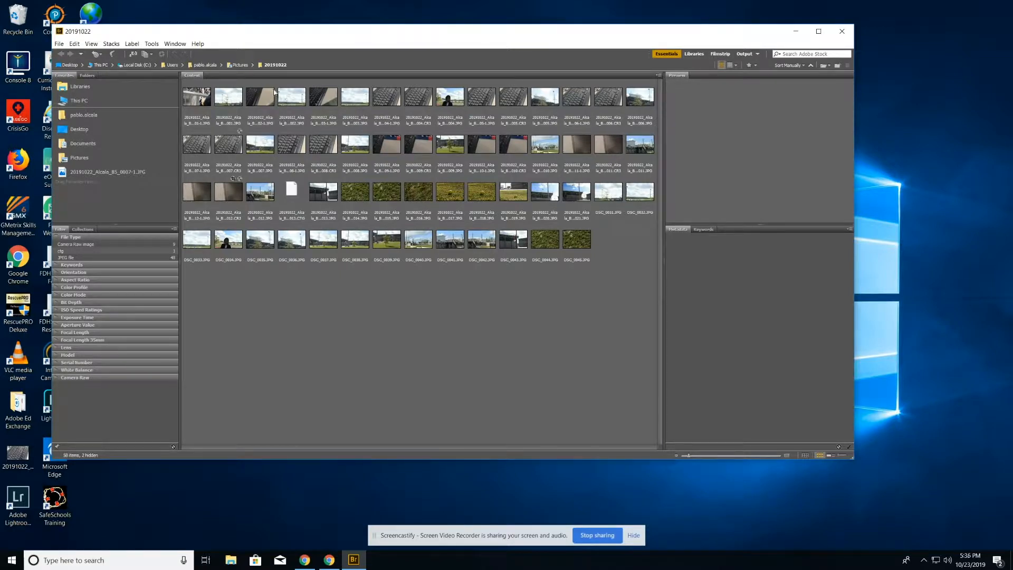
drag(214, 57, 203, 53)
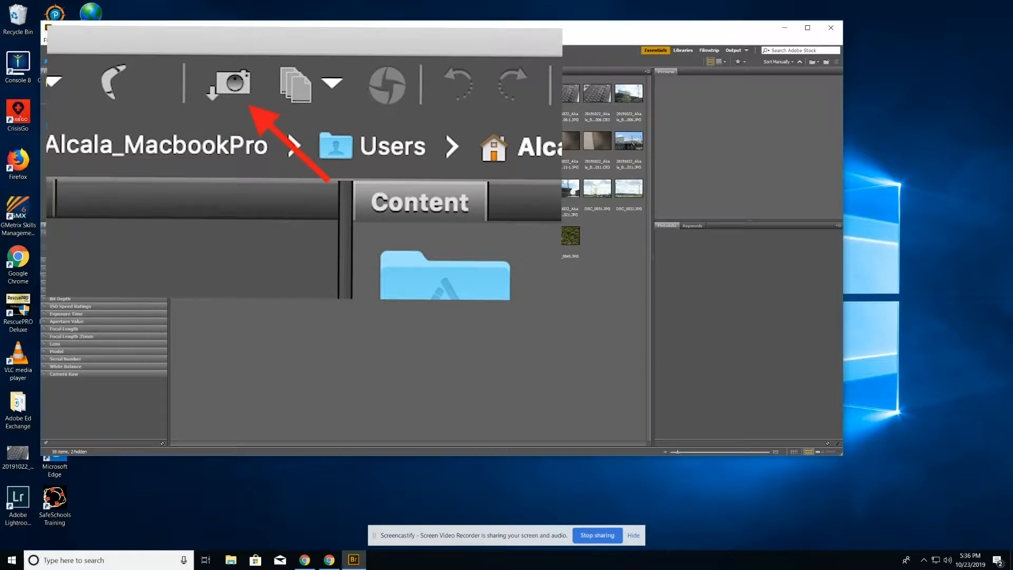
click(123, 50)
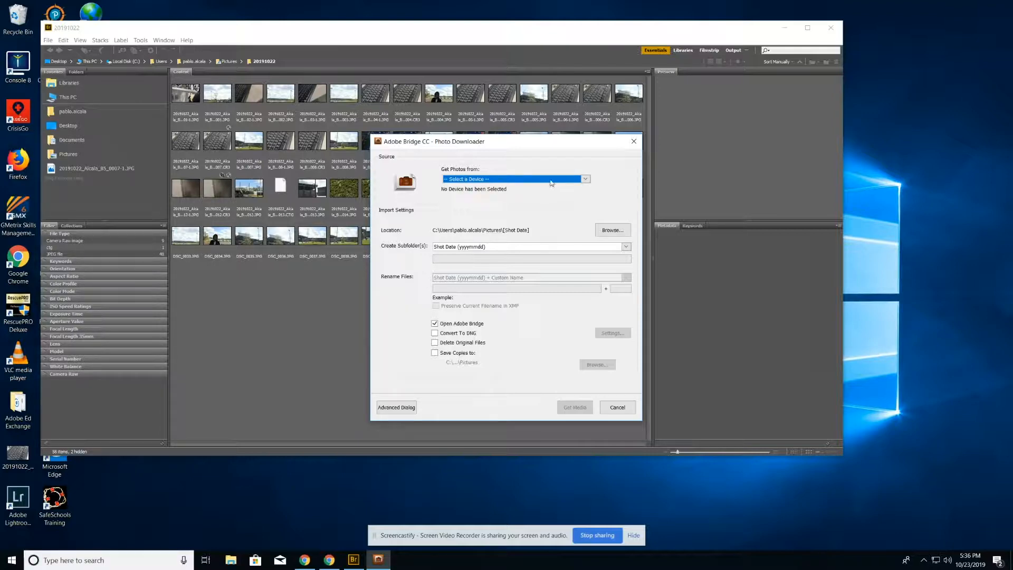
click(585, 180)
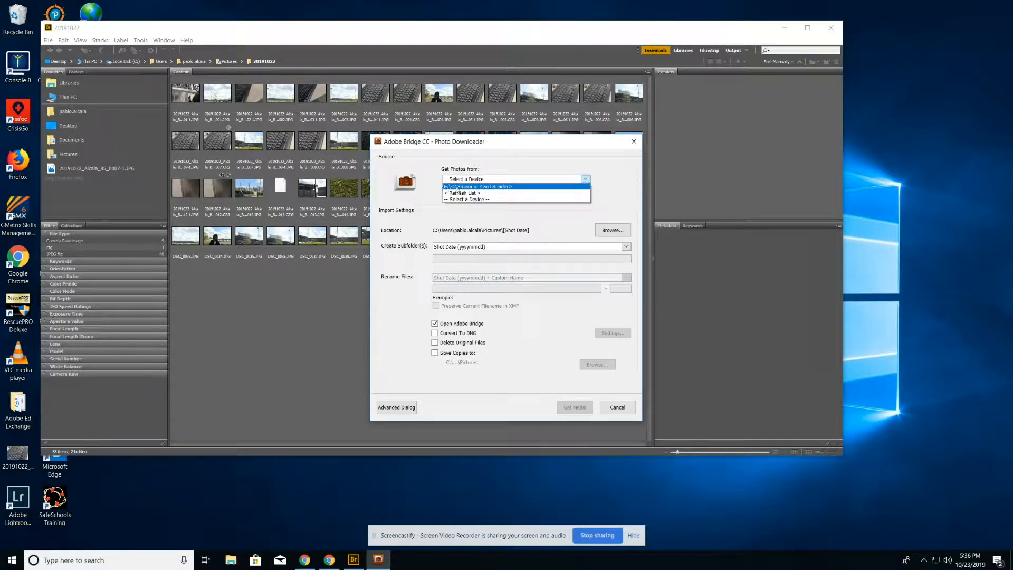
click(499, 189)
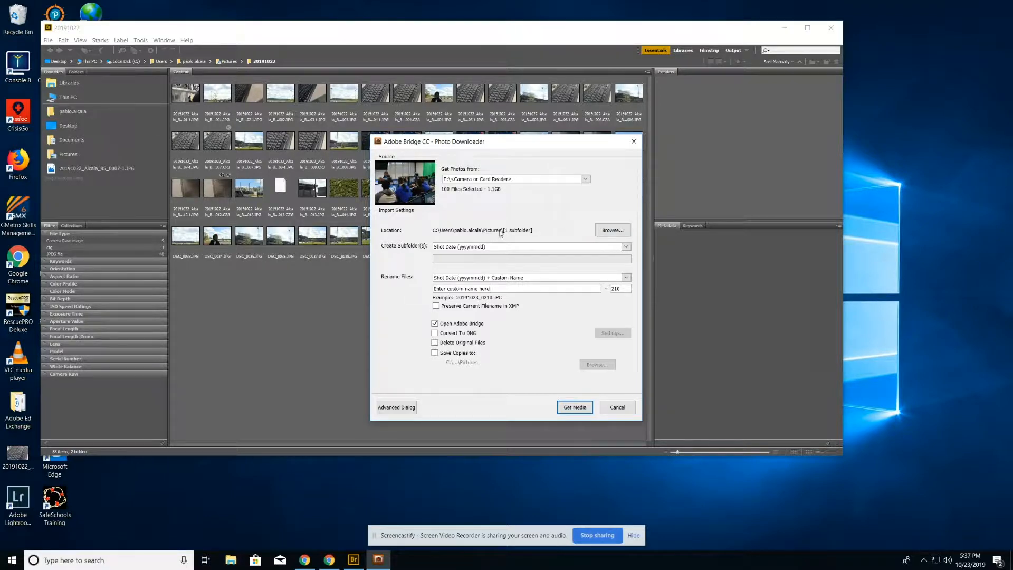
- Set the Pictures folder as the storage location for the downloaded photos
click(614, 231)
scroll(444, 244, down, 3)
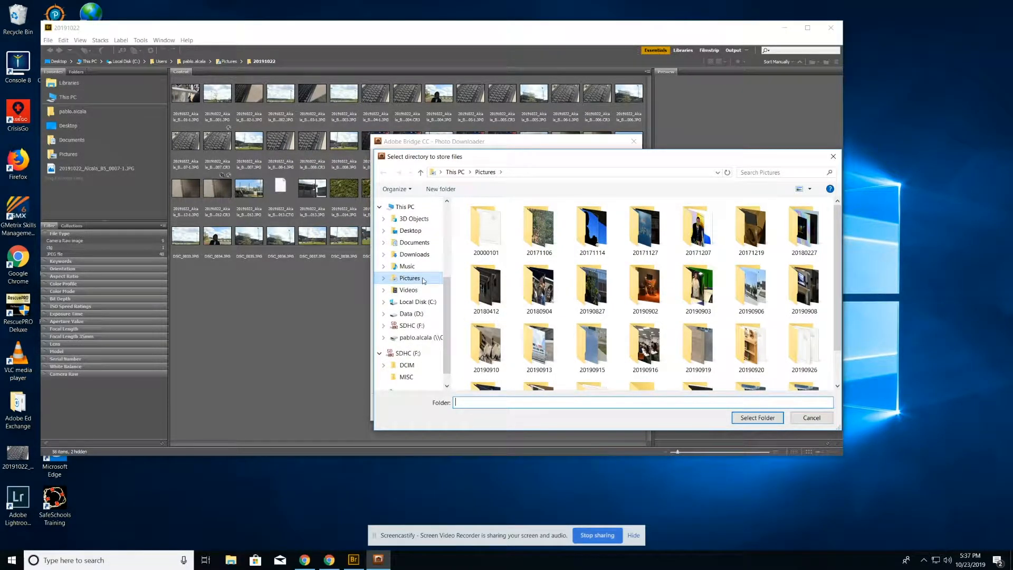
click(408, 281)
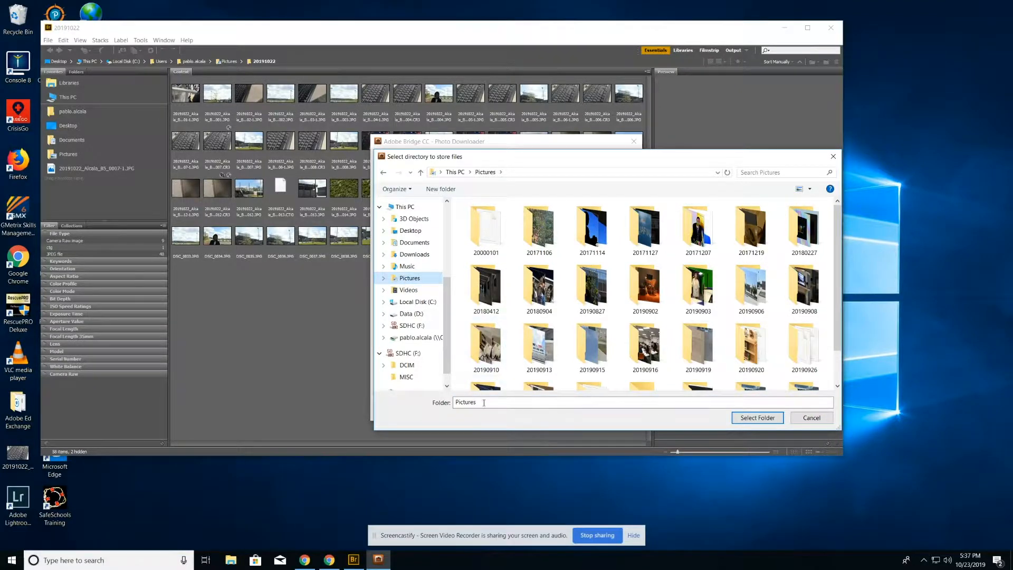
click(754, 417)
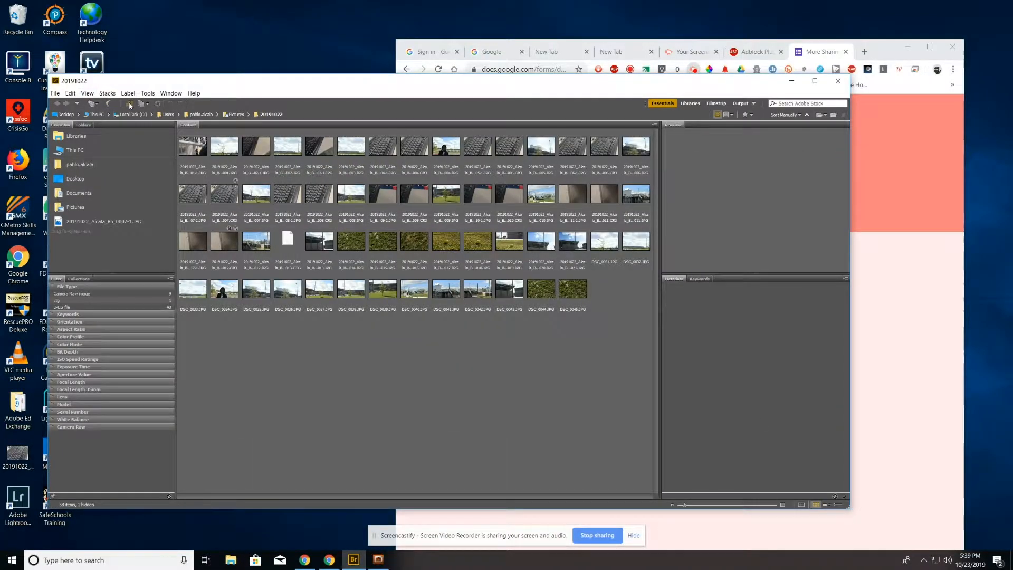
- Reopen the Photo Downloader and set subfolders to Shot Date (yyyymmdd) and file renaming to Shot Date (yyyymmdd) + Custom Name
click(130, 104)
drag(503, 140, 486, 106)
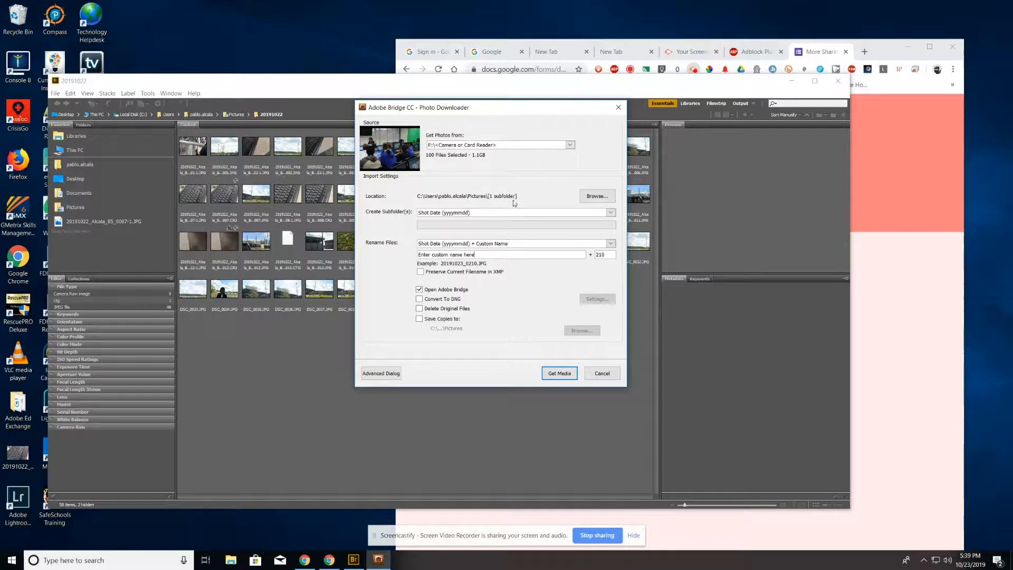
click(553, 213)
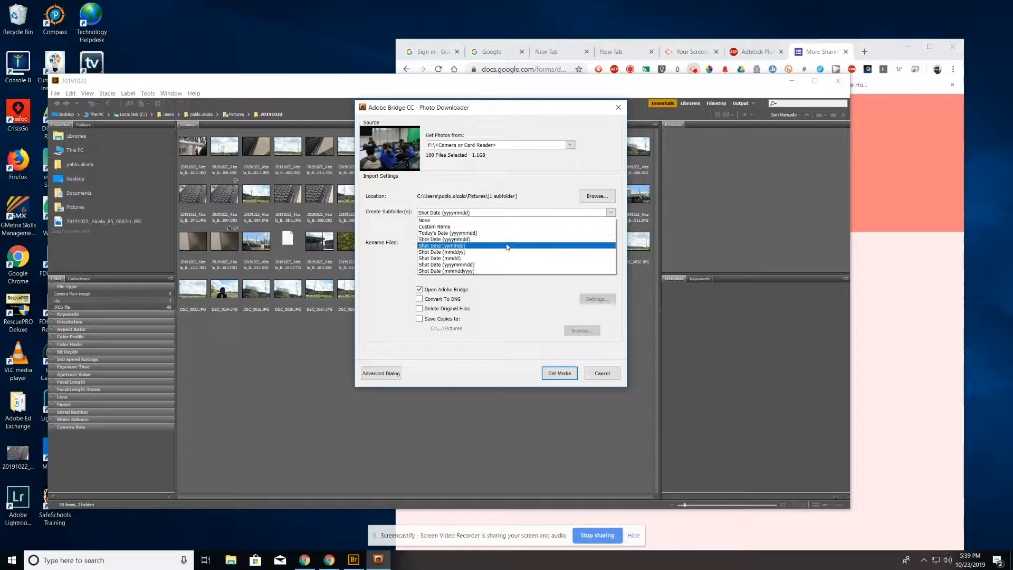
click(462, 239)
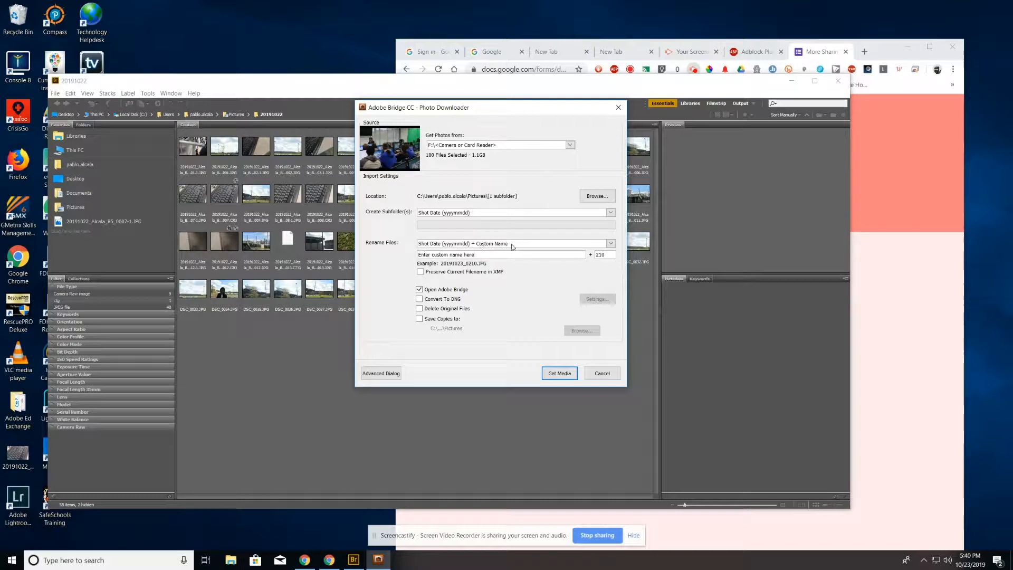
click(579, 245)
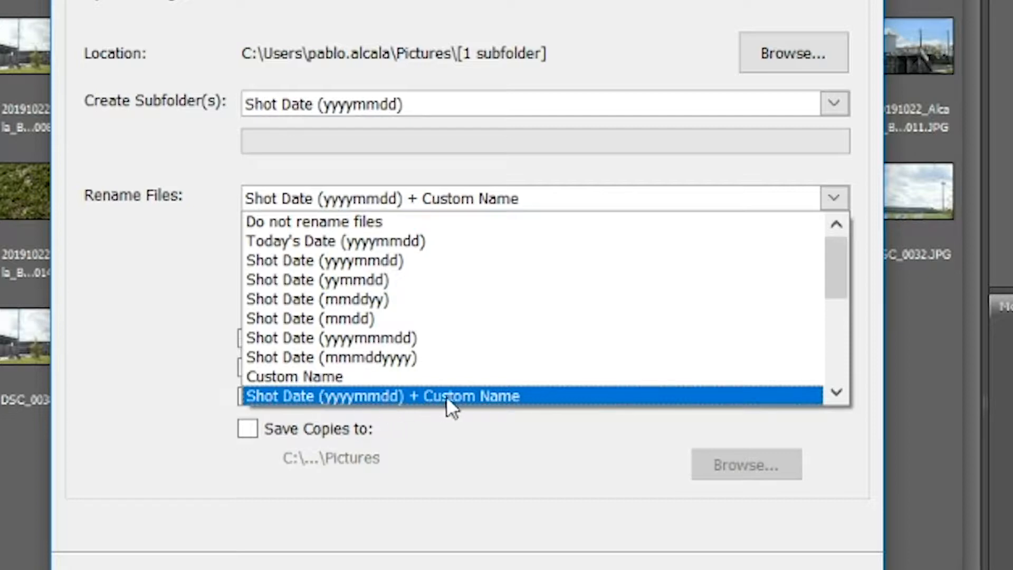
click(486, 394)
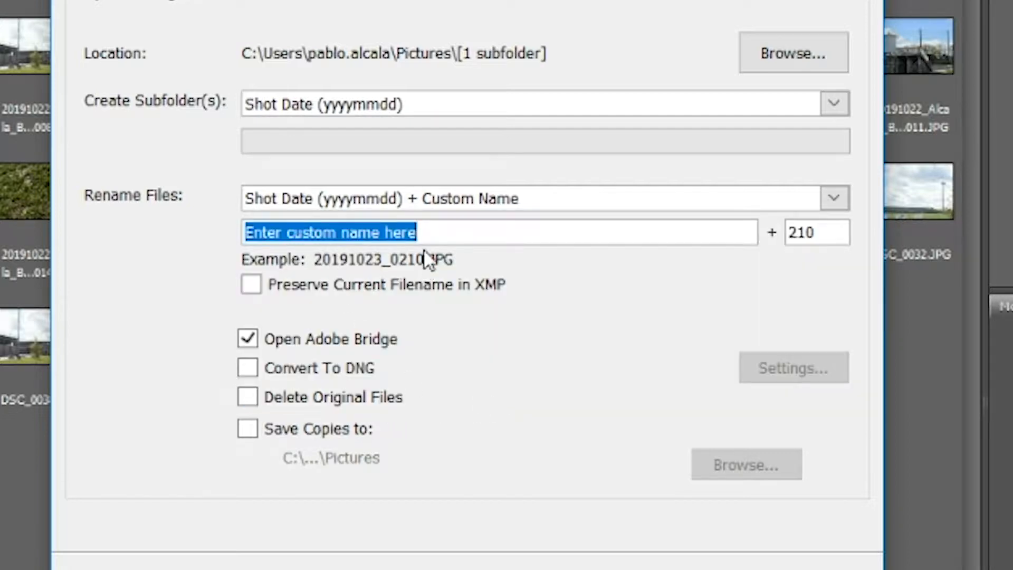
- Replace the custom name placeholder with the photographer's name followed by _B2
drag(509, 222, 225, 216)
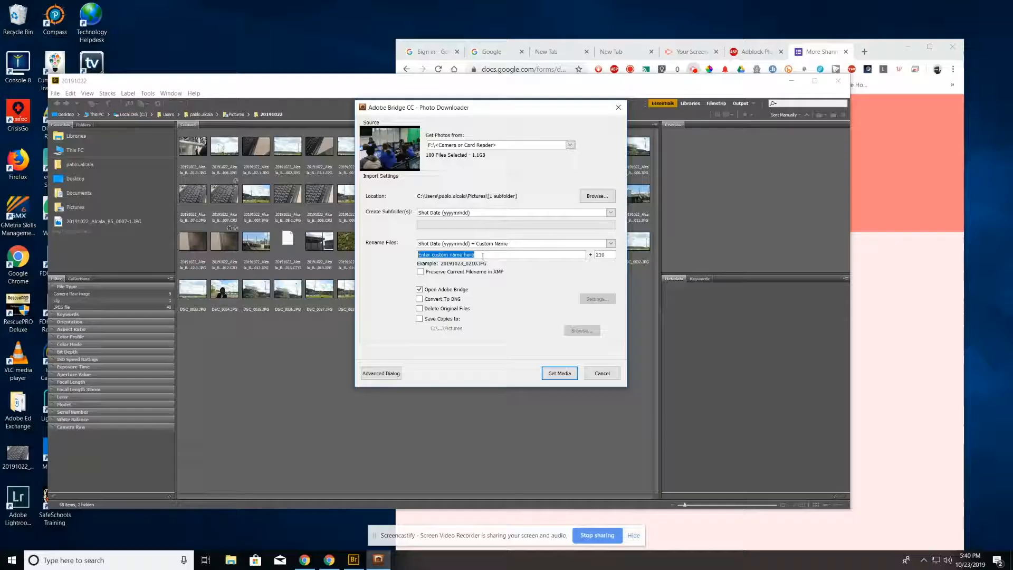
click(446, 236)
drag(483, 256, 404, 256)
text(p)
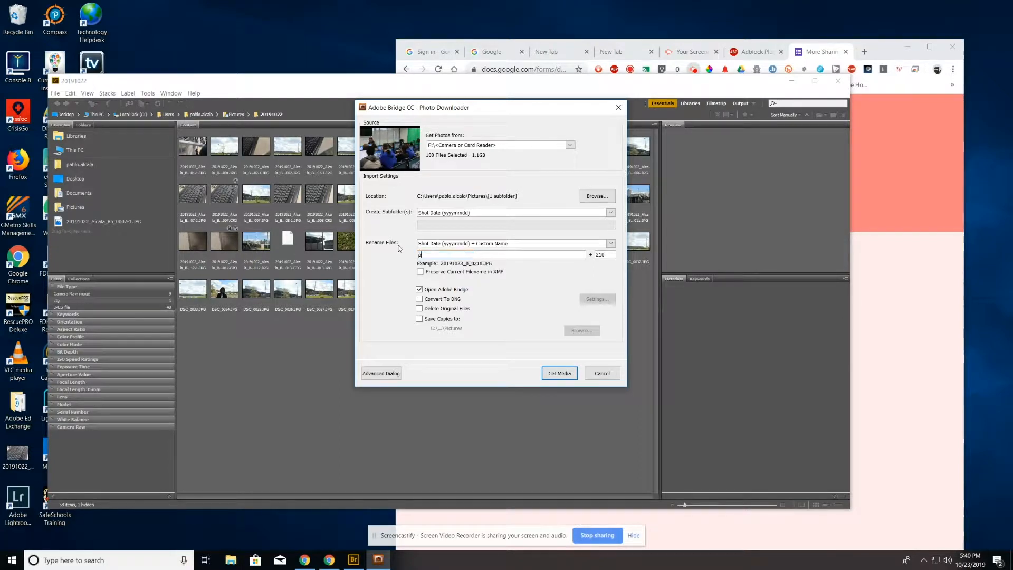
key(BackSpace)
text(Palcala_B5)
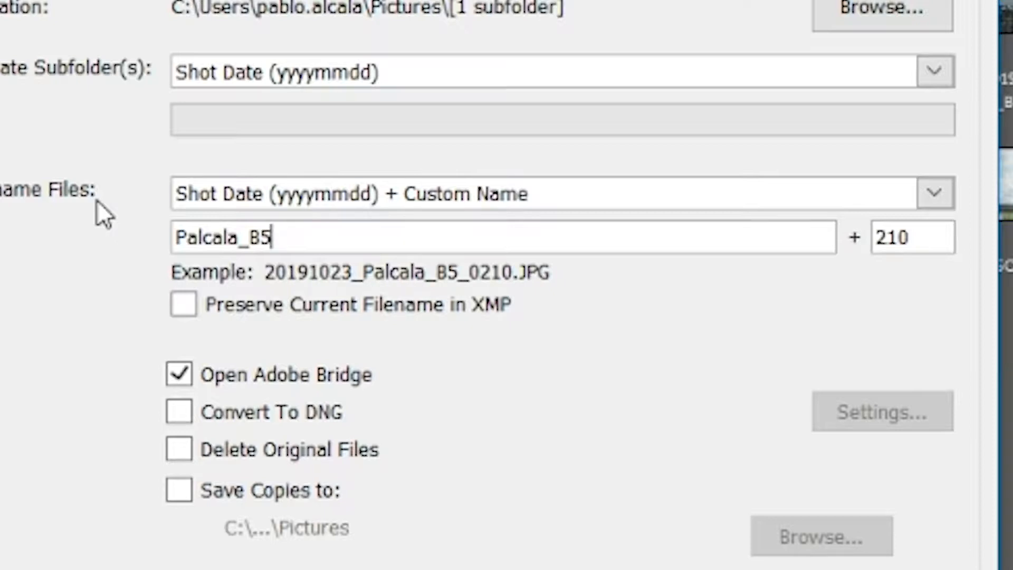
key(BackSpace)
key(BackSpace)
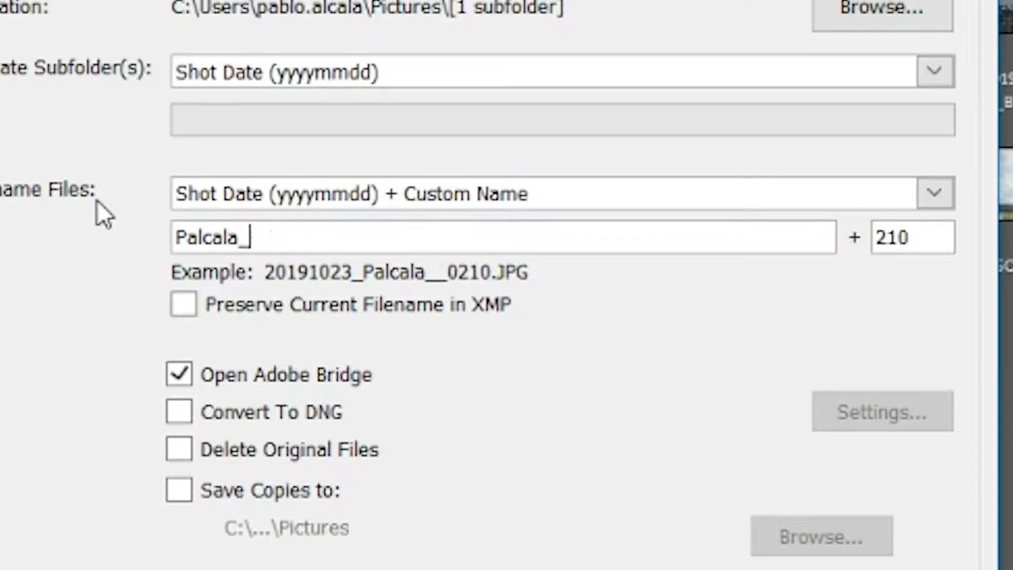
text(A4)
key(BackSpace)
key(BackSpace)
text(B)
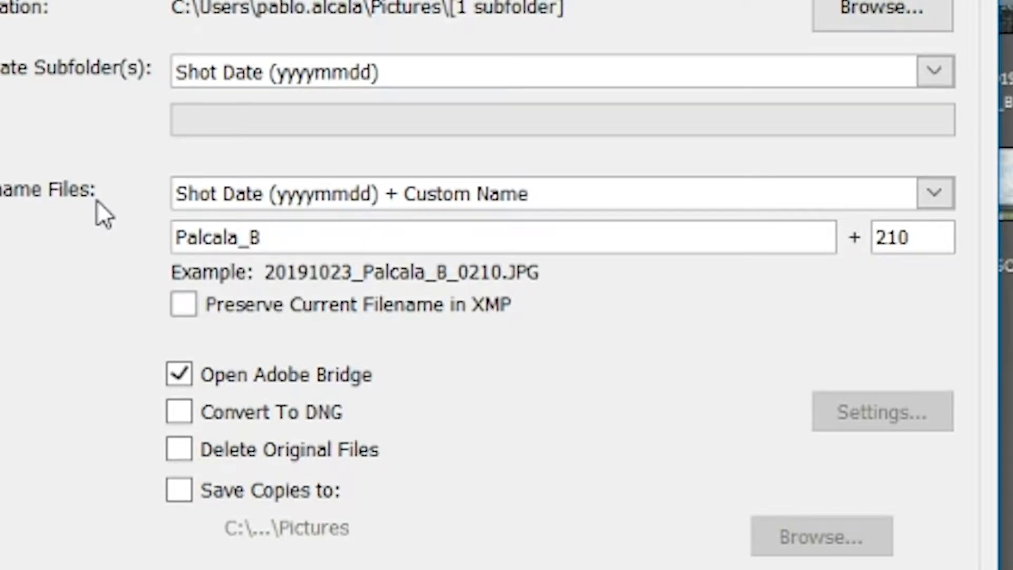
text(2)
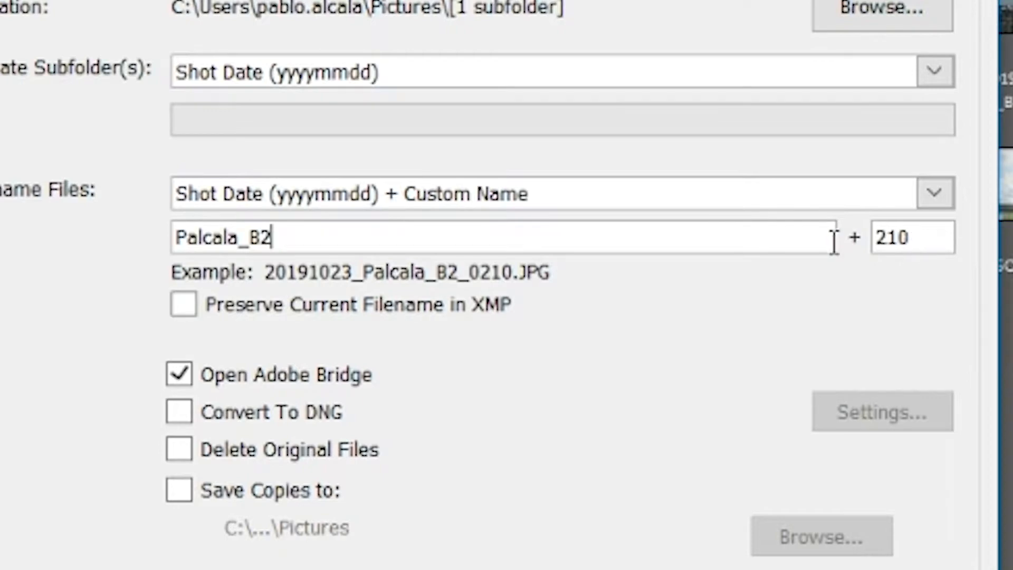
- Set the starting sequence number for the renamed files to 001
double_click(918, 241)
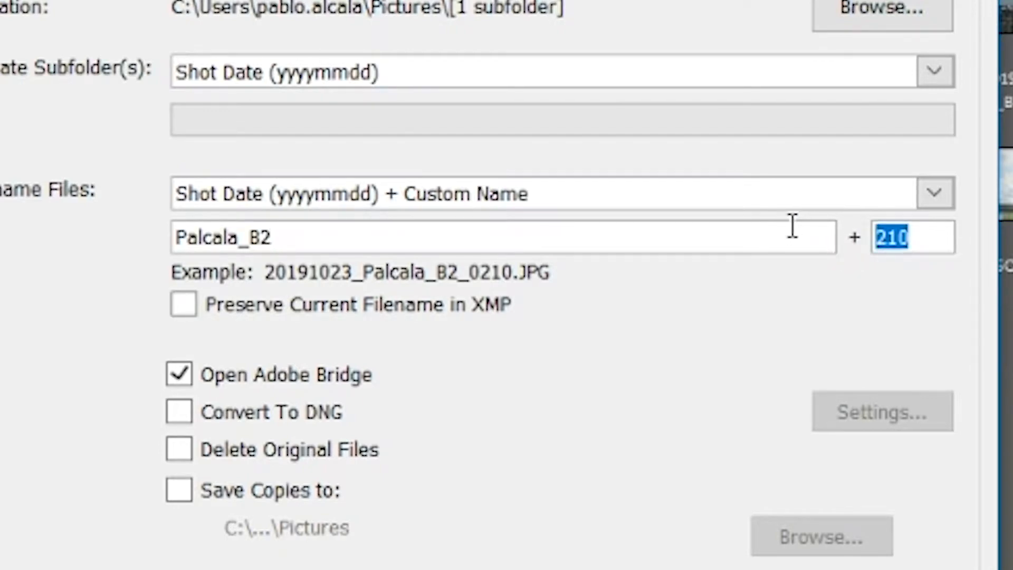
text(000)
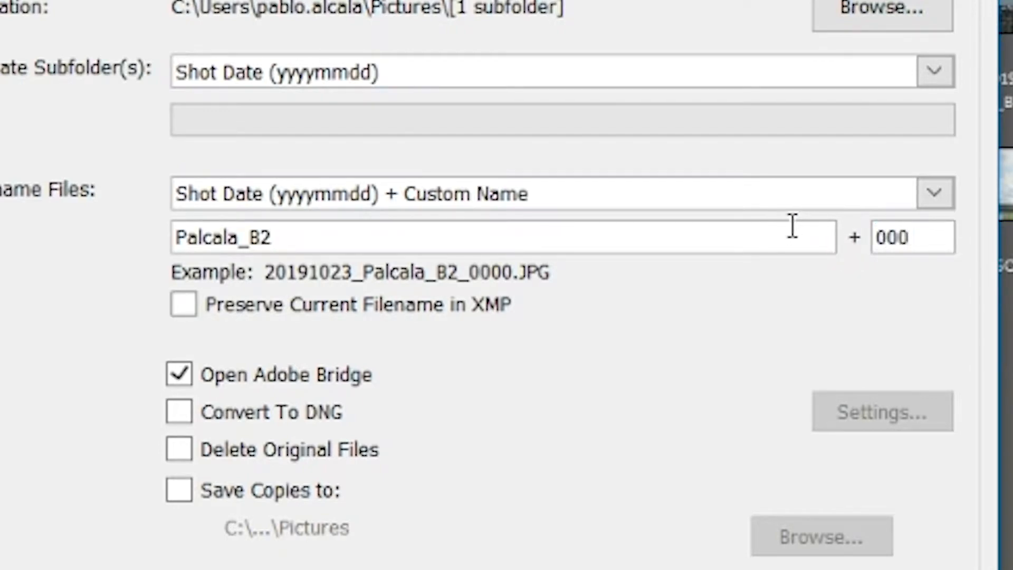
key(BackSpace)
text(1)
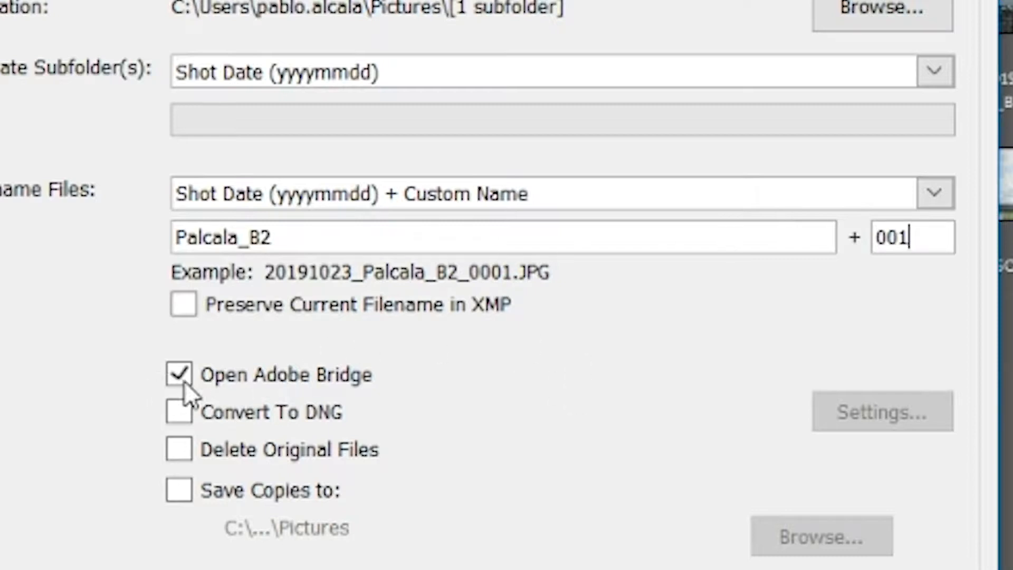
- Change the custom name's class code ending to B5 and download the media from the card
click(266, 236)
key(BackSpace)
text(5)
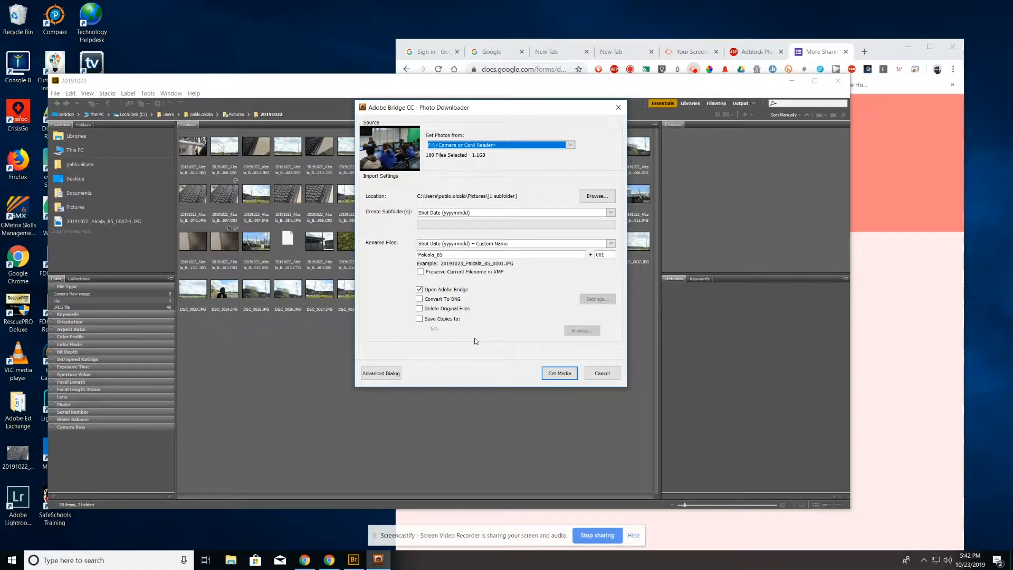
click(555, 375)
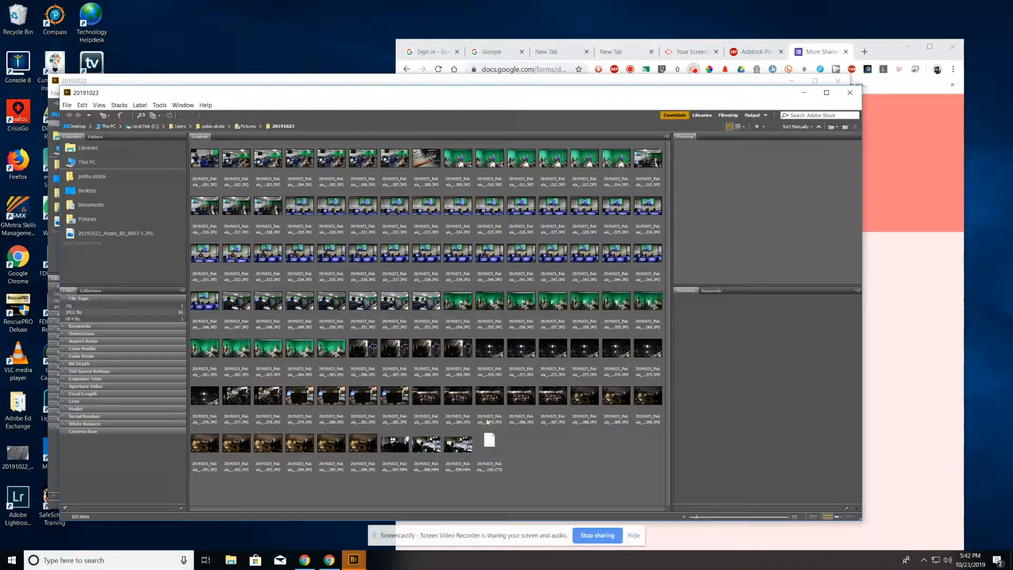
- Preview the imported 20191023 photos numbered 0009 to 0015 one after another
click(457, 169)
click(489, 159)
click(525, 163)
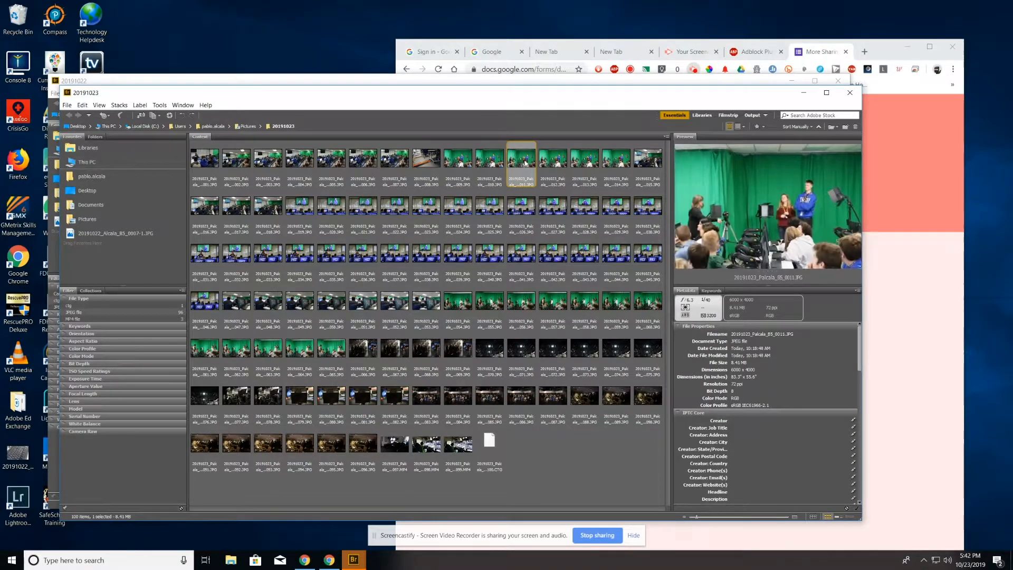
click(554, 164)
click(586, 163)
click(625, 164)
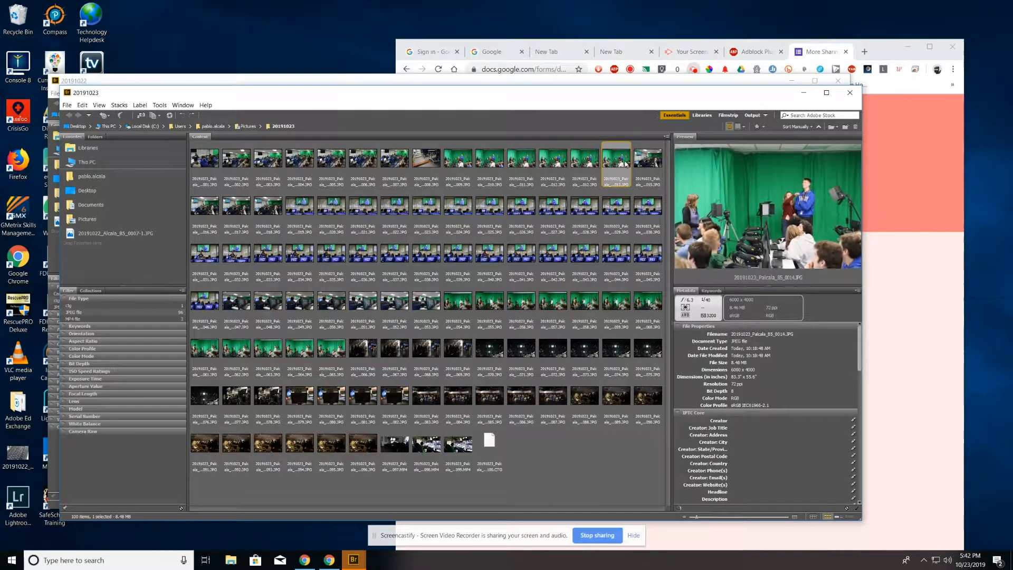
click(645, 163)
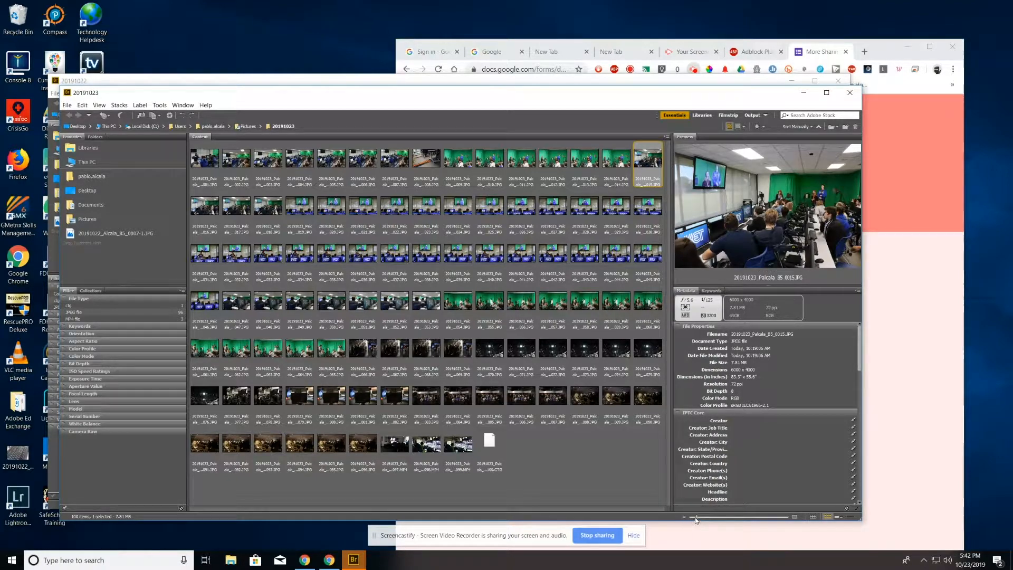
- Enlarge the photo thumbnails, then widen the preview area in the maximized 20191023 window
drag(695, 519, 744, 524)
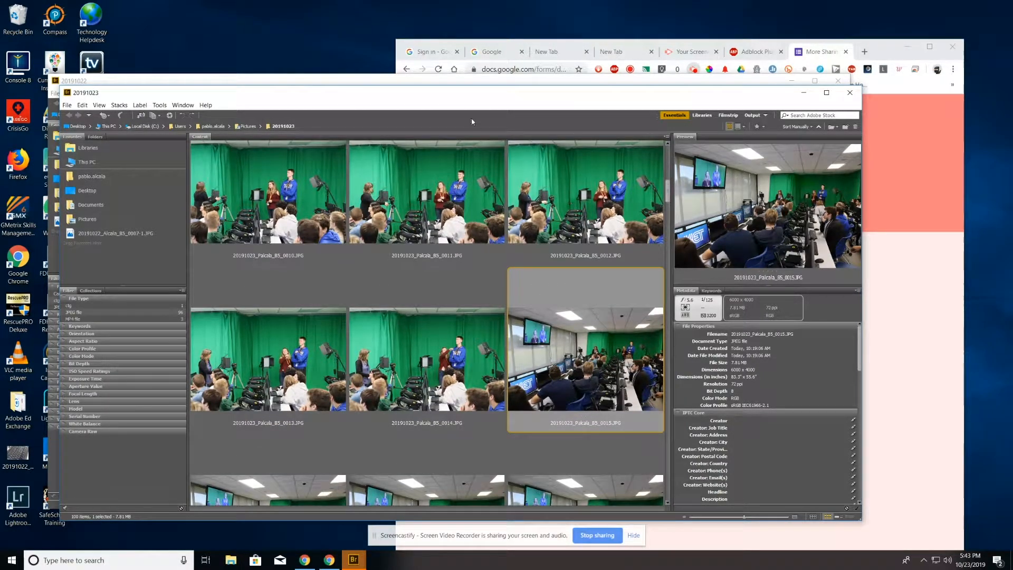
click(826, 97)
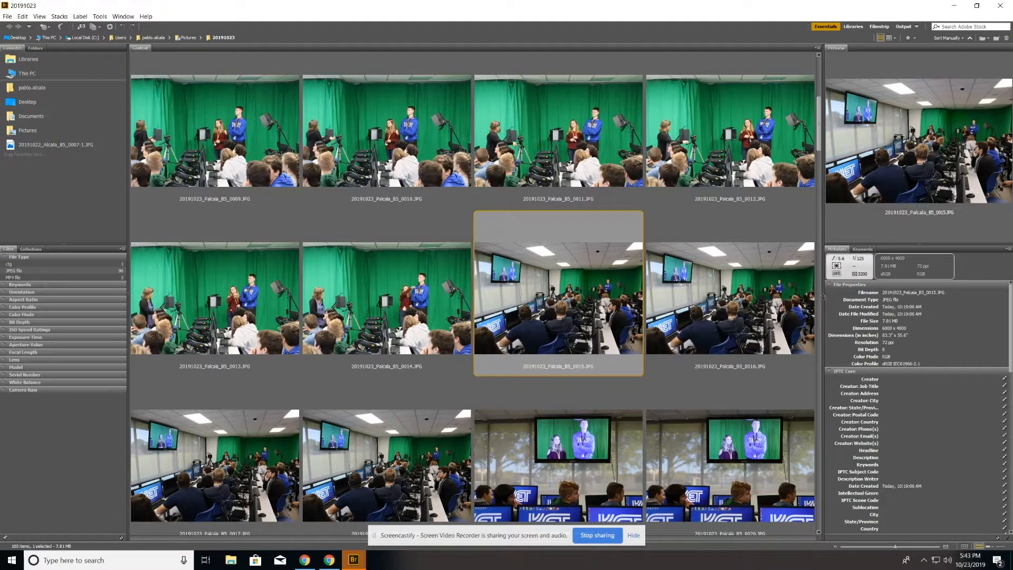
drag(822, 293, 547, 305)
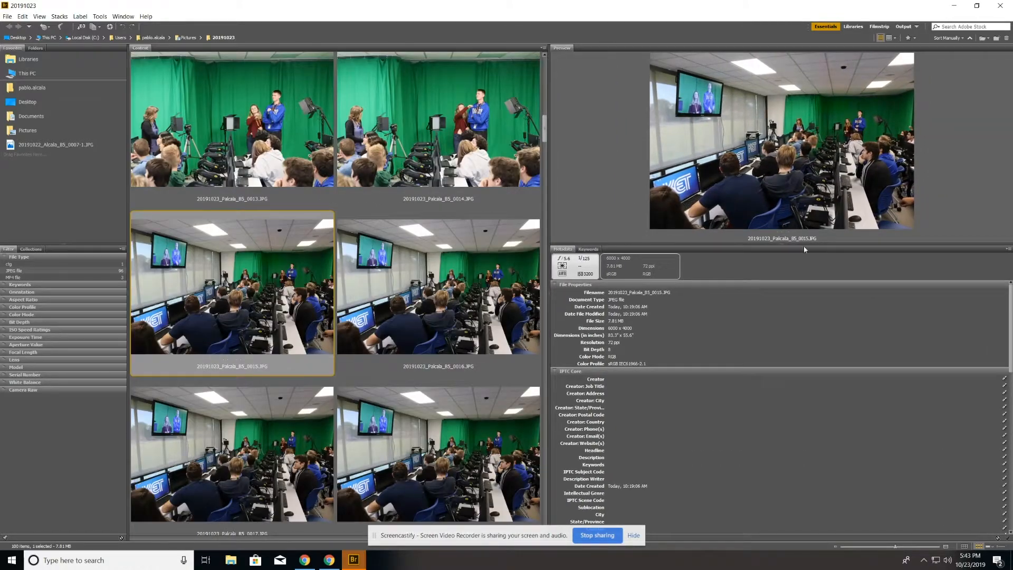
- Enlarge the preview area downward over the metadata and preview photos 0016 and 0014
drag(782, 245, 782, 497)
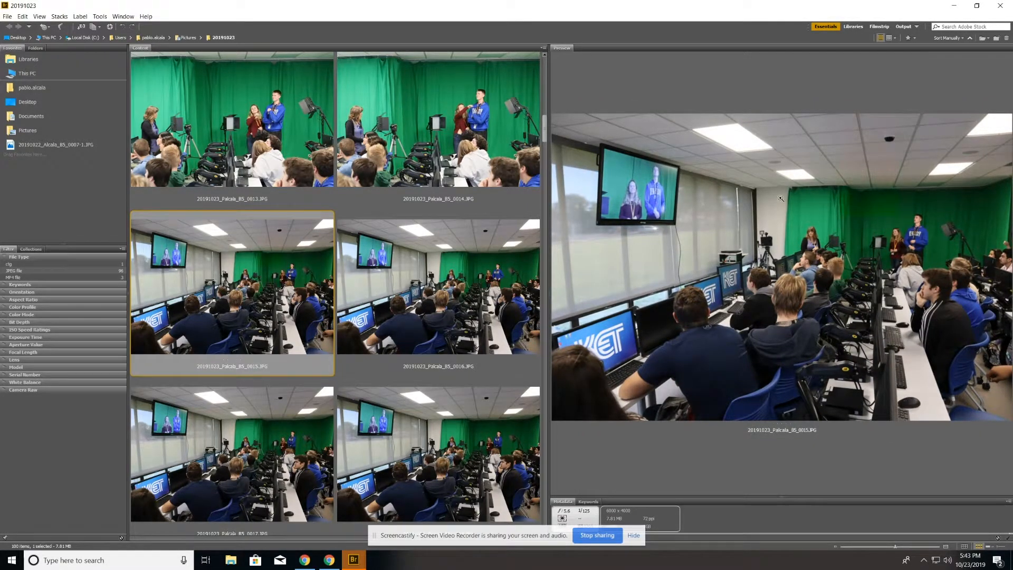
click(429, 275)
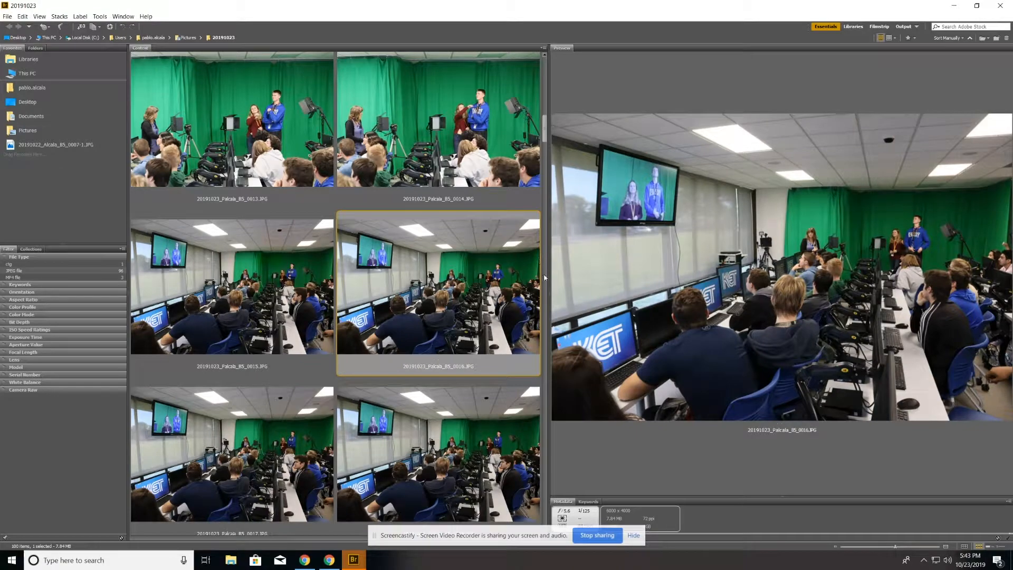
click(462, 116)
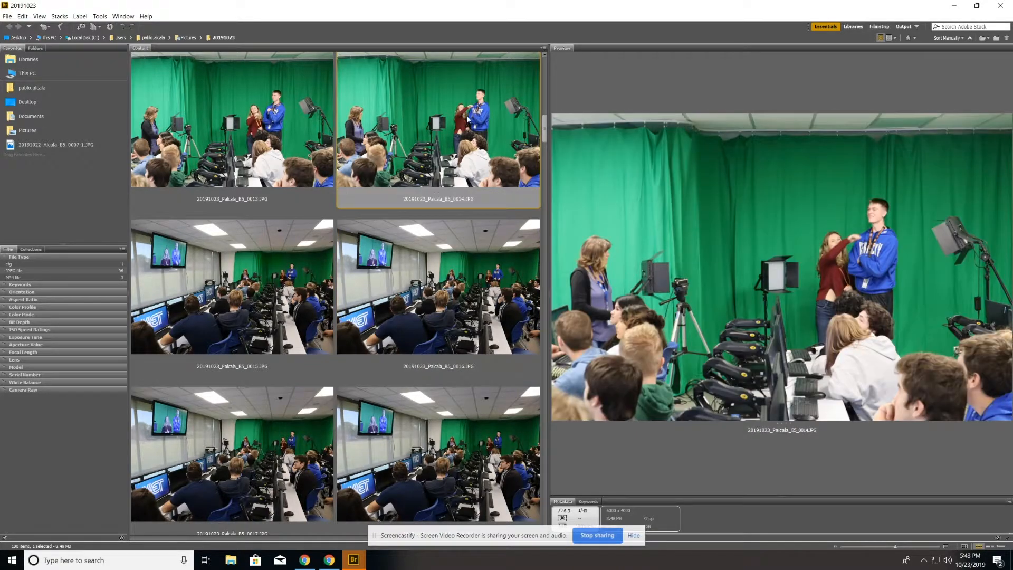
- Browse the imported 20191023 photos one after another from 0014 to the group photo 0086
key(Right)
key(Right)
key(Right)
key(Right)
key(Right)
key(Right)
key(Right)
key(Right)
key(Right)
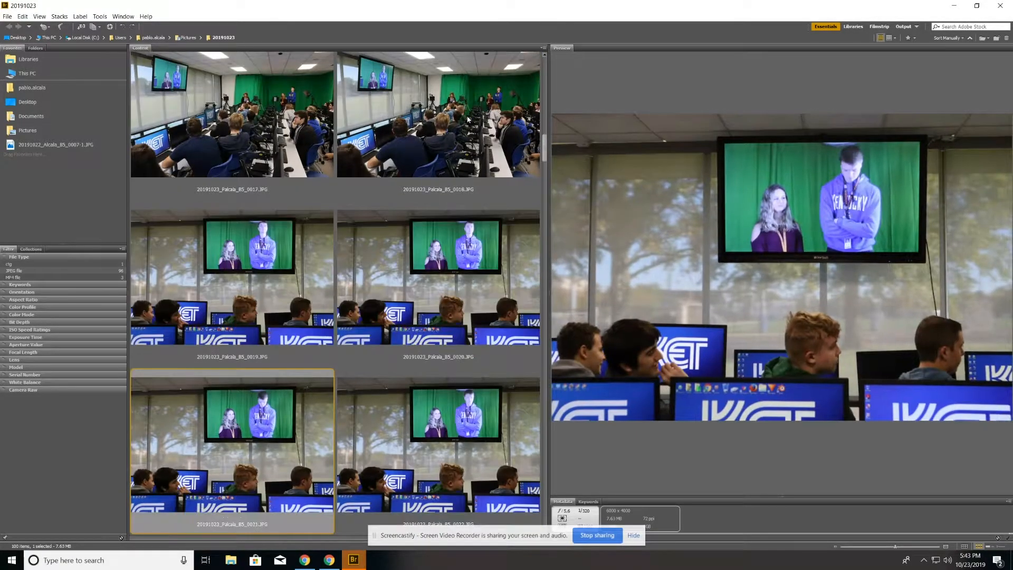
key(Right)
key(Right)
key(Right)
key(Right)
key(Right)
key(Right)
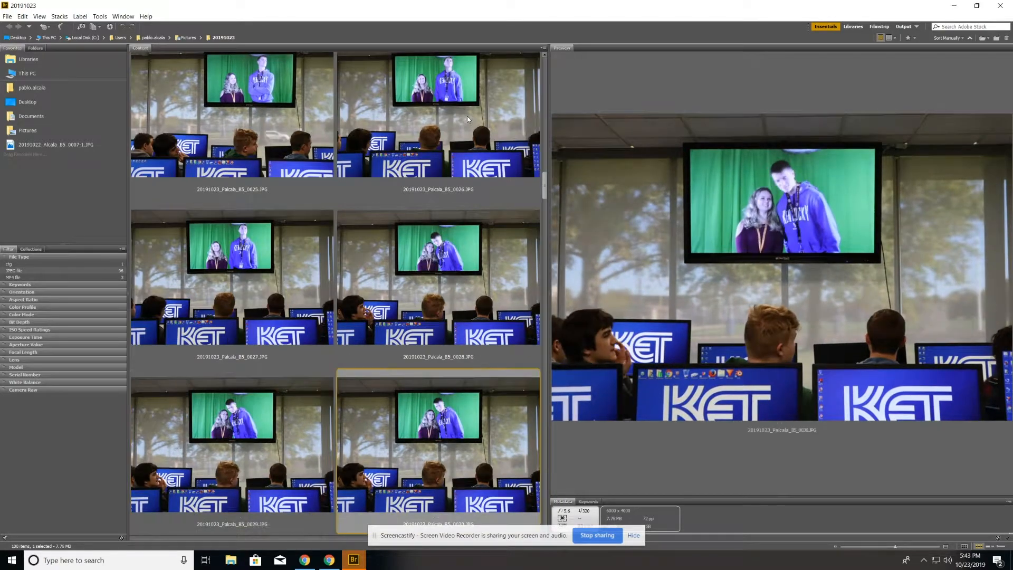
key(Right)
key(Right)
key(Right)
key(Right)
key(Right)
key(Right)
key(Right)
key(Right)
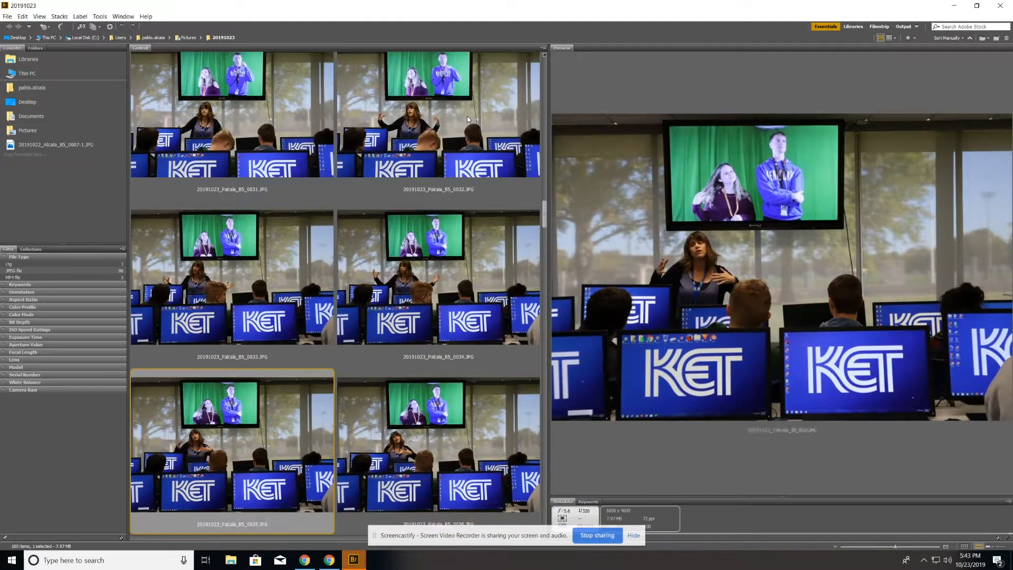
key(Right)
key(Right)
key(Right)
key(Right)
key(Right)
key(Right)
key(Right)
key(Right)
key(Right)
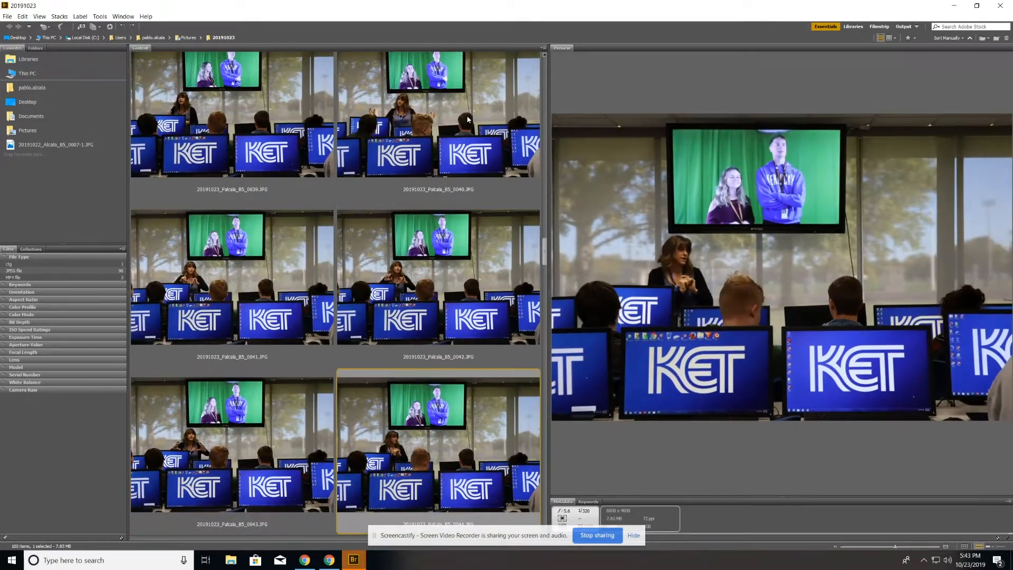
key(Right)
key(Right)
key(Right)
key(Right)
key(Right)
key(Right)
key(Right)
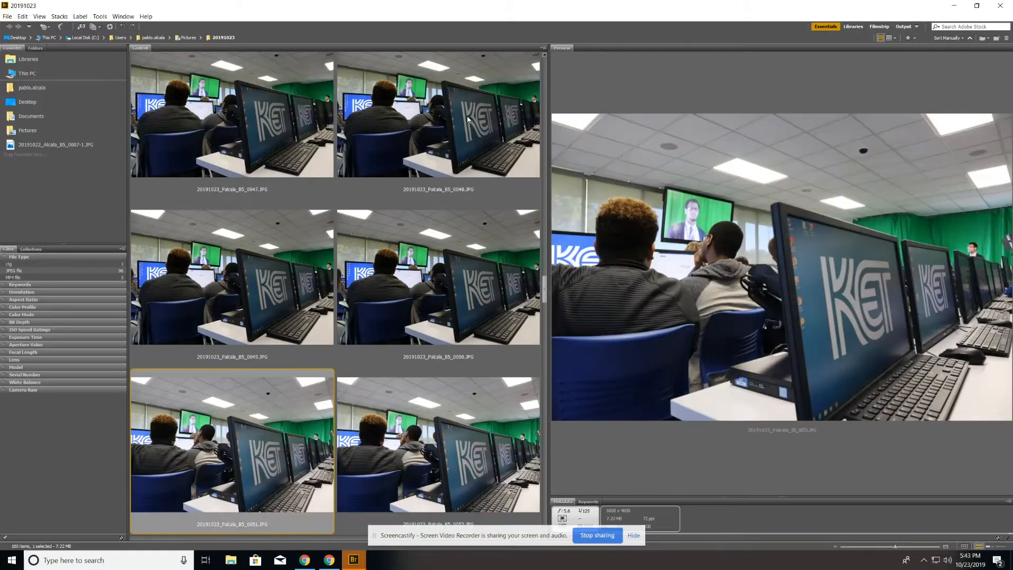
key(Right)
key(Right)
key(Right)
key(Right)
key(Right)
key(Right)
key(Right)
key(Right)
key(Right)
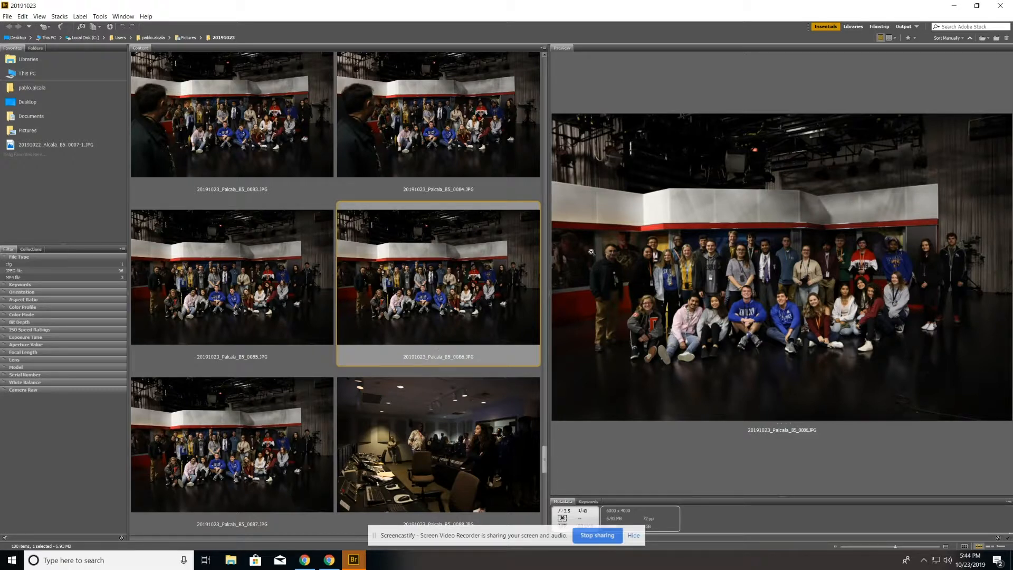
- Inspect the people and background in group photo 0086 with the loupe at 100%
click(616, 256)
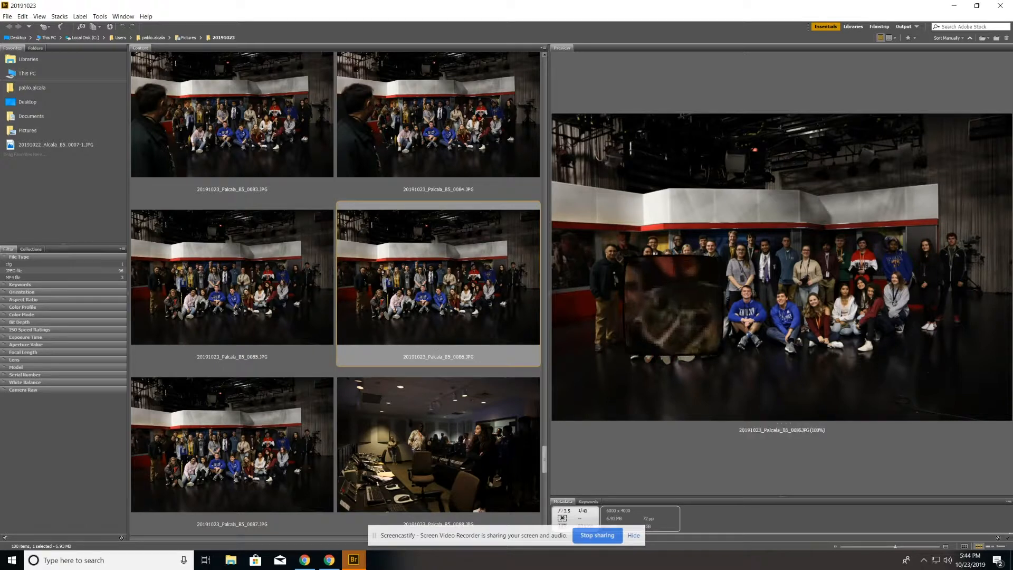
drag(617, 256, 713, 168)
drag(733, 236, 657, 228)
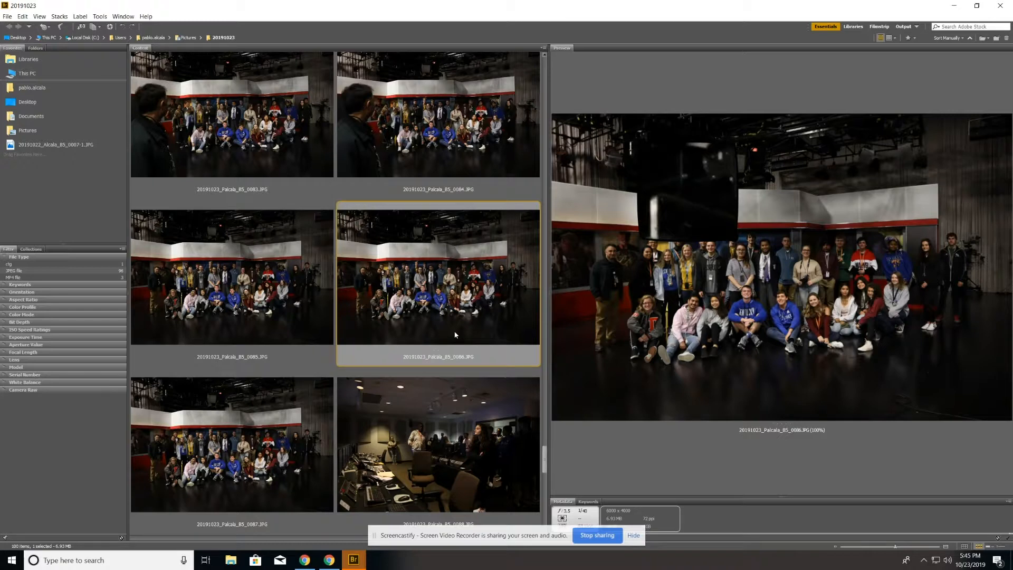
- Try a five-star rating and different color labels on photo 0086, then clear both
key(ctrl+2)
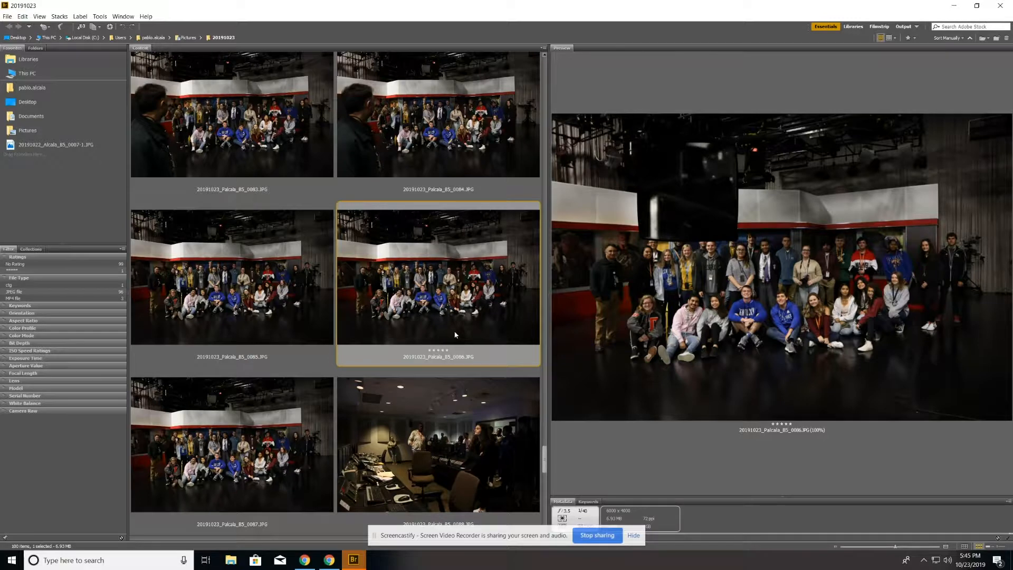
key(ctrl+7)
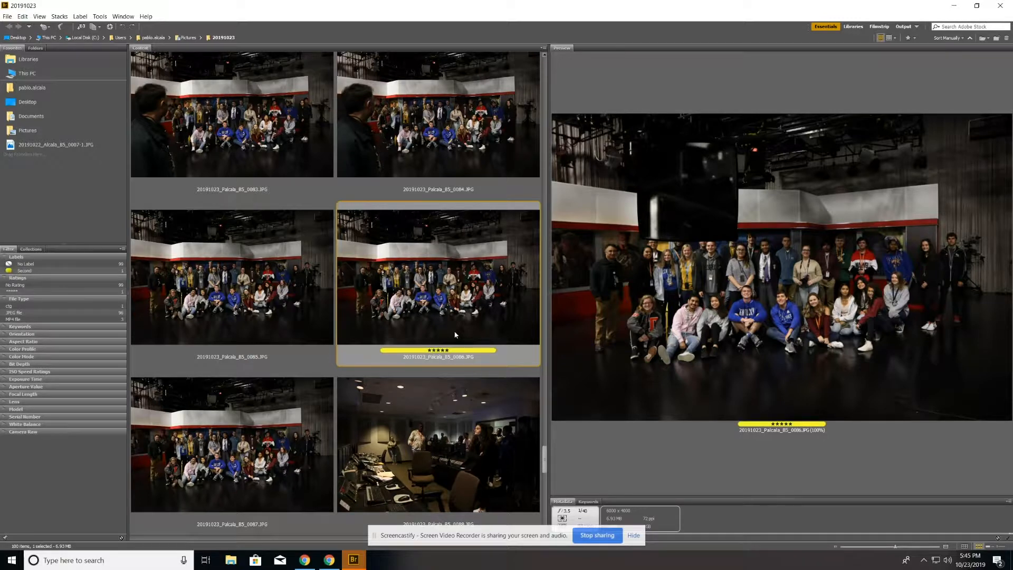
key(ctrl+8)
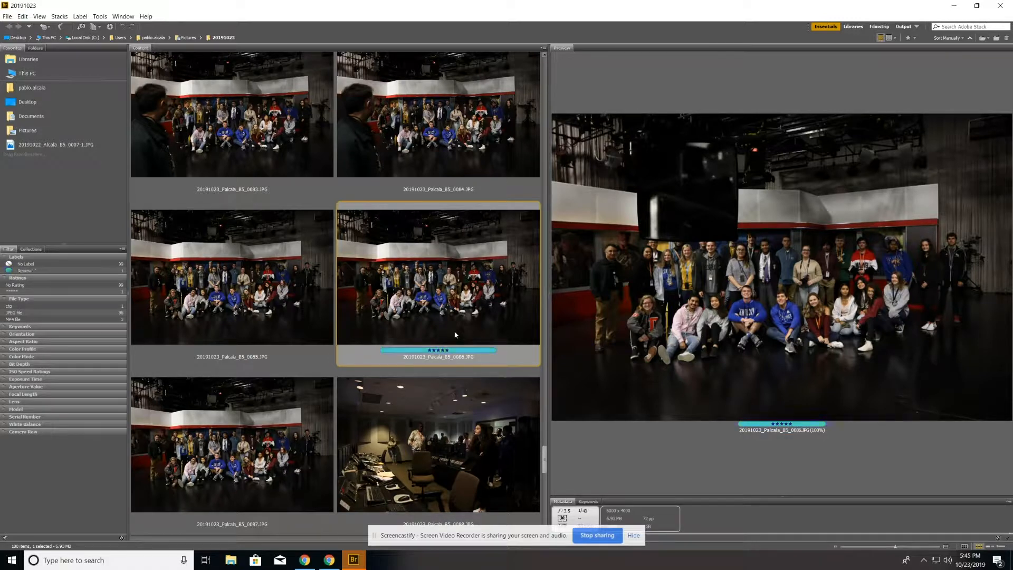
key(ctrl+0)
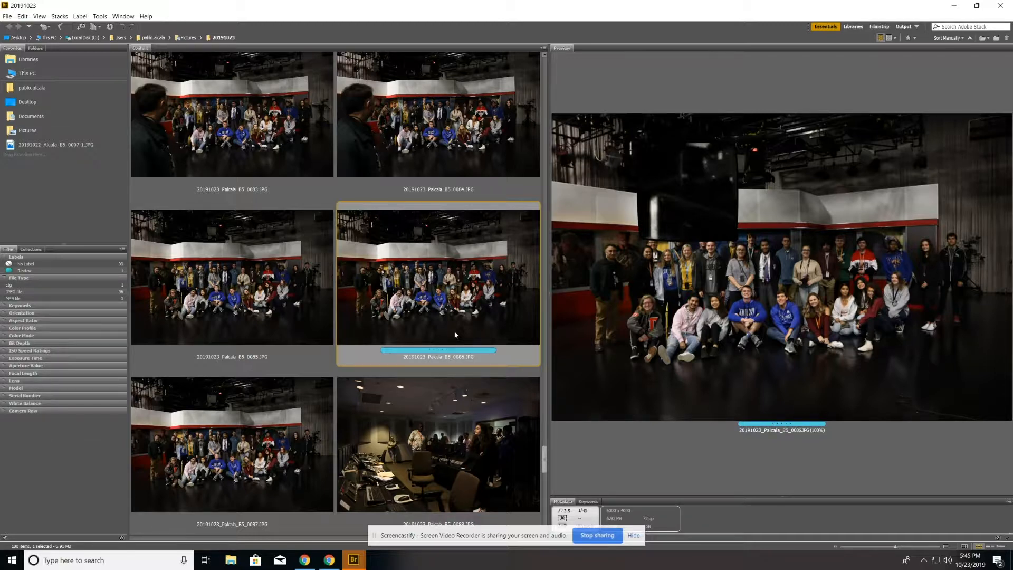
key(ctrl+8)
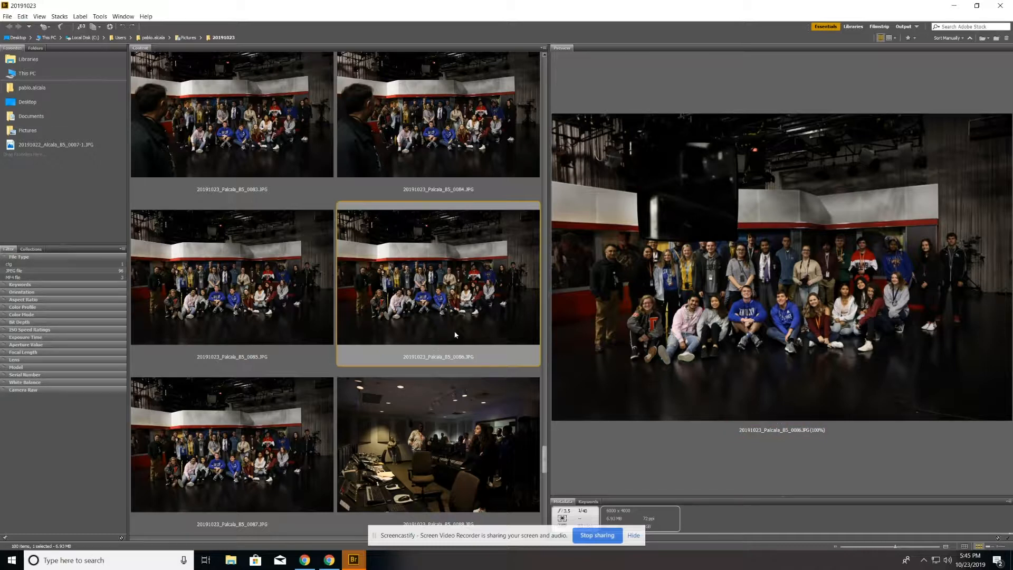
- Try the green and yellow labels on photo 0086, then assign it the red Select label
key(ctrl+8)
key(ctrl+7)
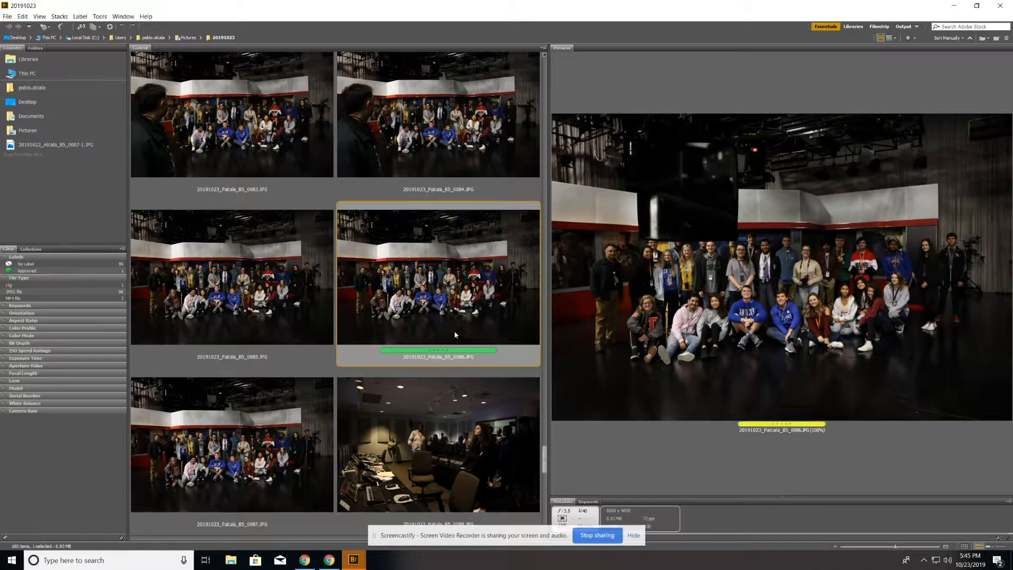
key(ctrl+6)
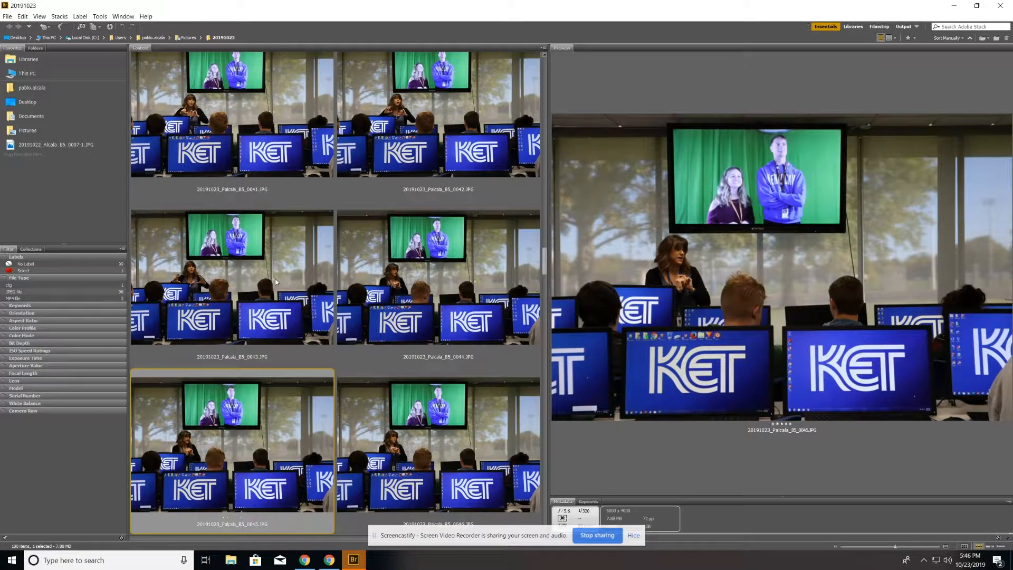
- Rate photo 0045 five stars and assign it the red Select label
key(ctrl+5)
key(ctrl+7)
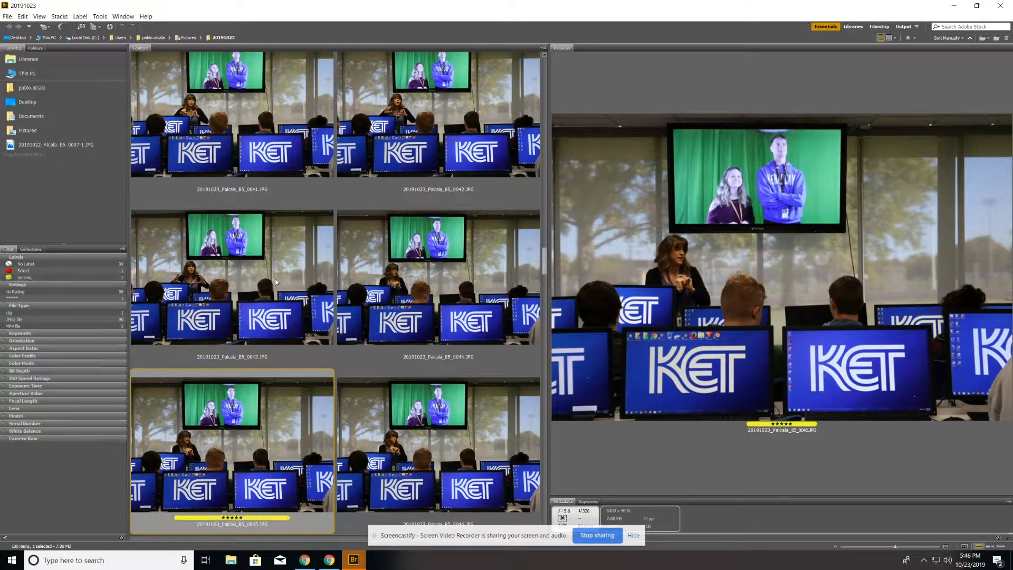
key(ctrl+6)
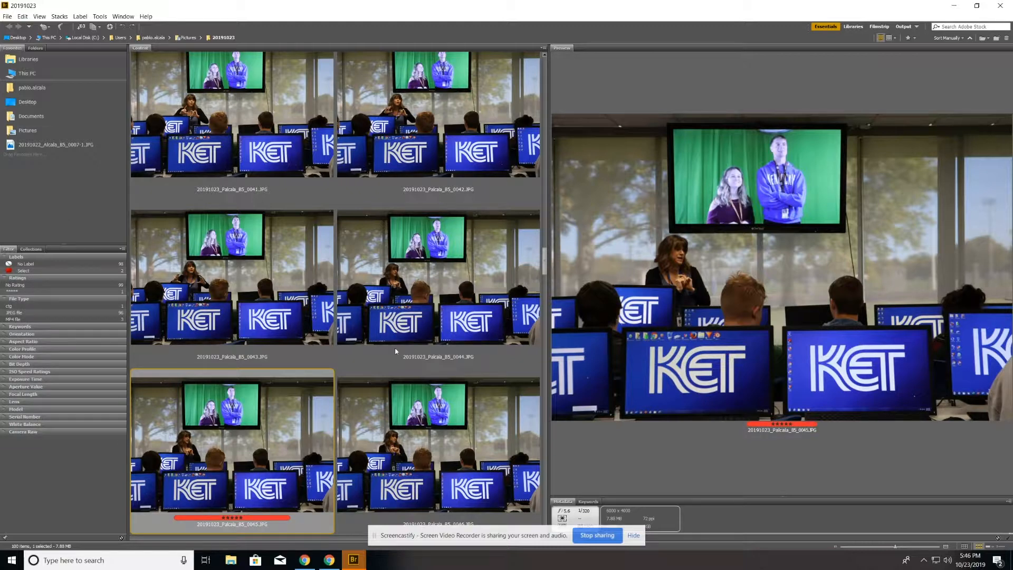
- Open photo 0045 in Photoshop's Camera Raw and enlarge the Camera Raw window to fill most of the screen
double_click(267, 457)
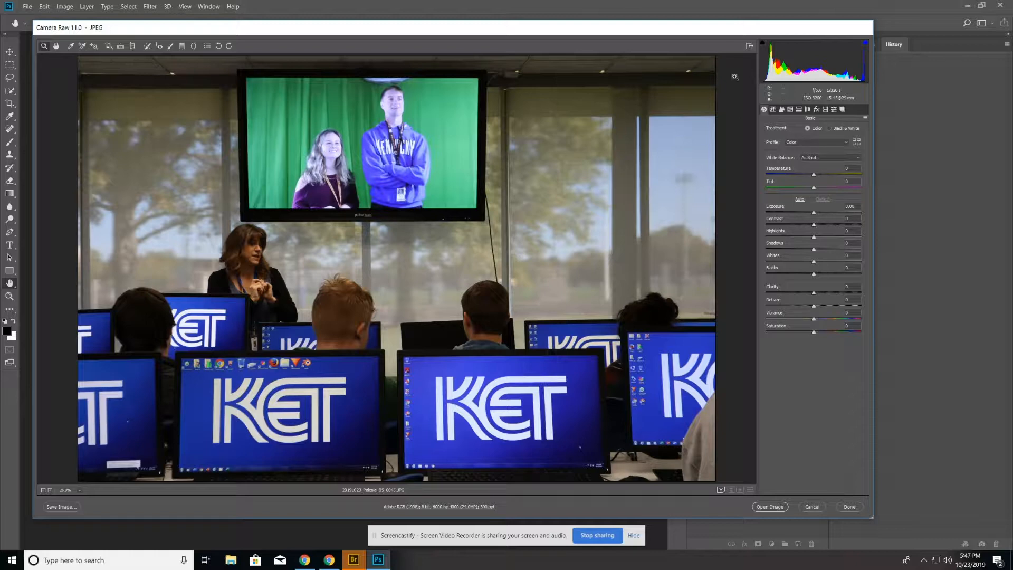
drag(740, 31, 736, 20)
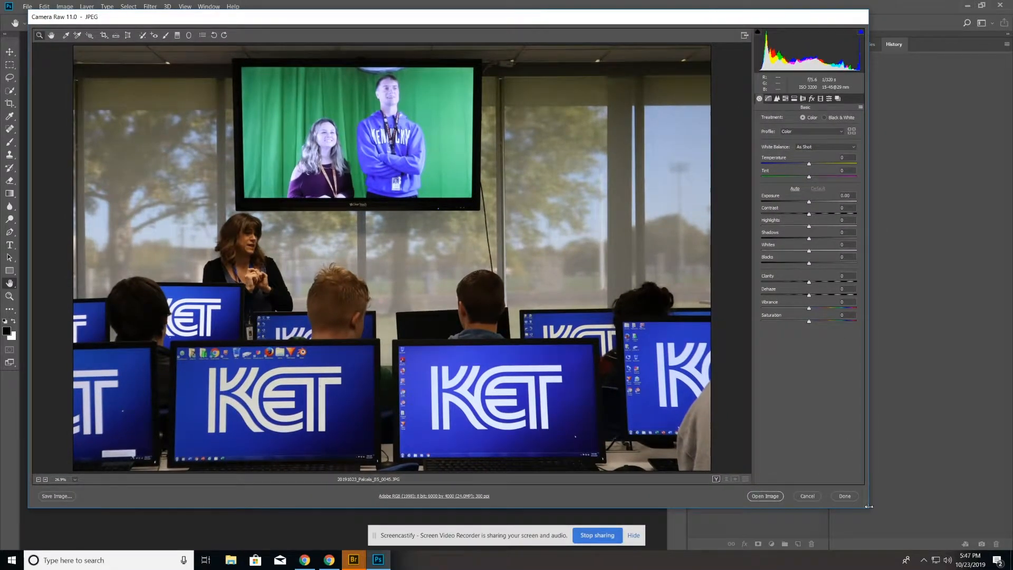
drag(867, 506, 964, 530)
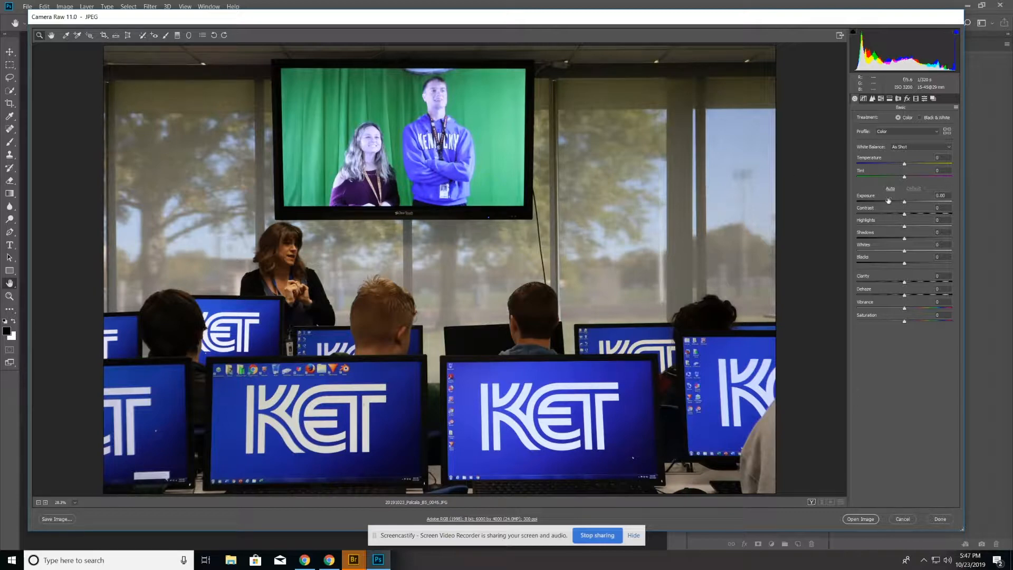
- In the Lens Corrections, enable Remove Chromatic Aberration and Enable Profile Corrections, with the setup set to Auto
click(897, 99)
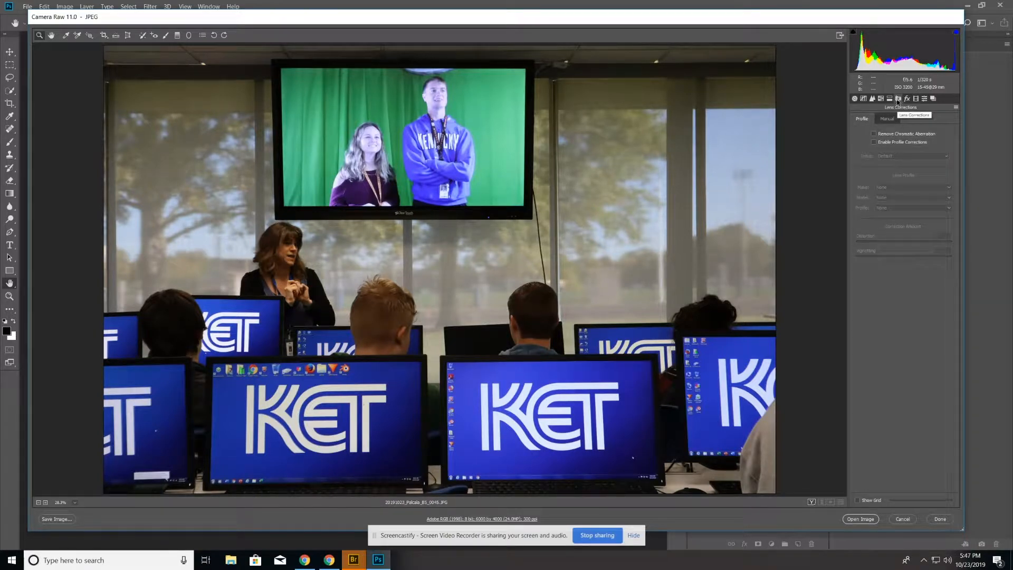
click(873, 134)
click(873, 142)
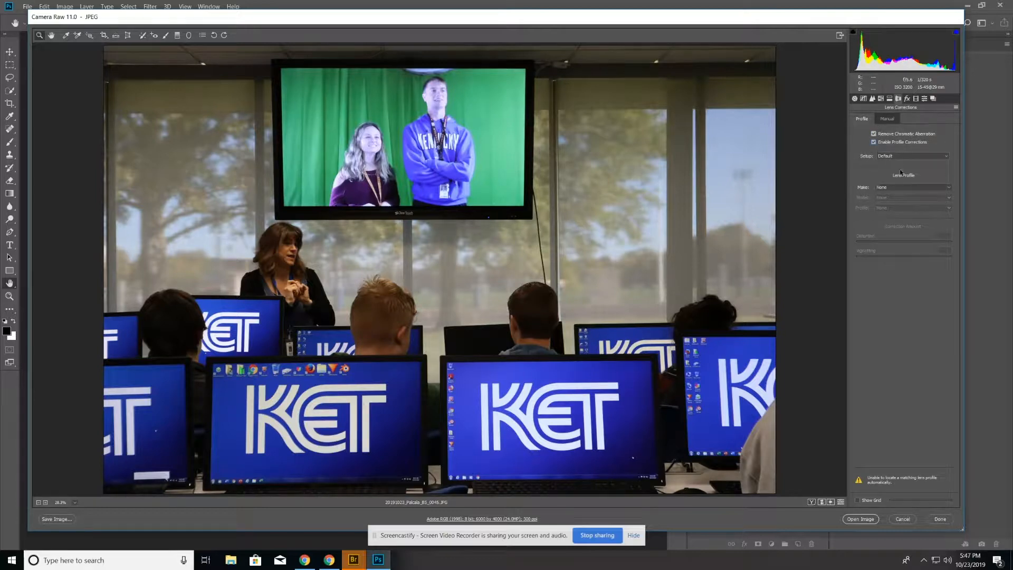
click(913, 155)
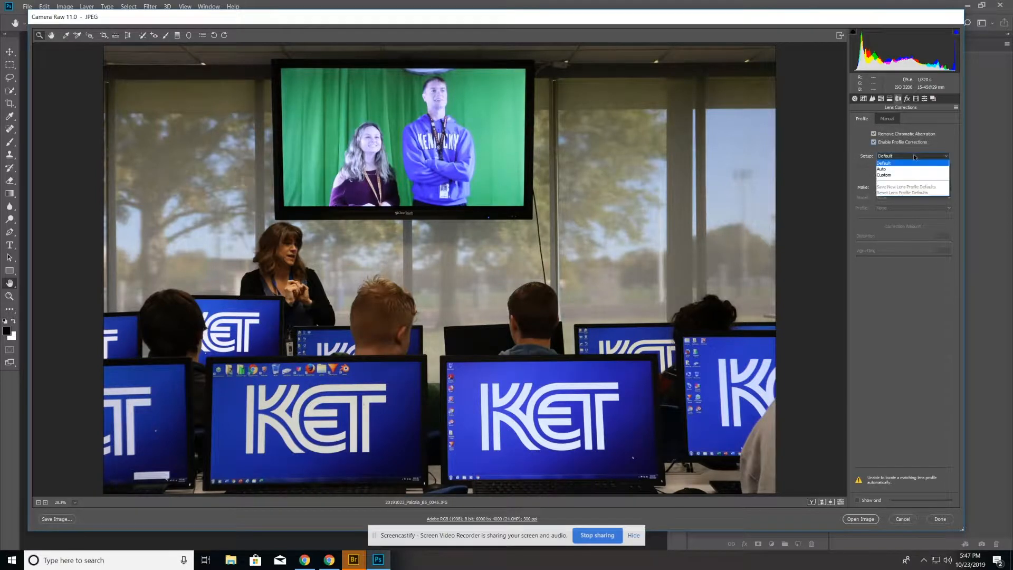
click(912, 170)
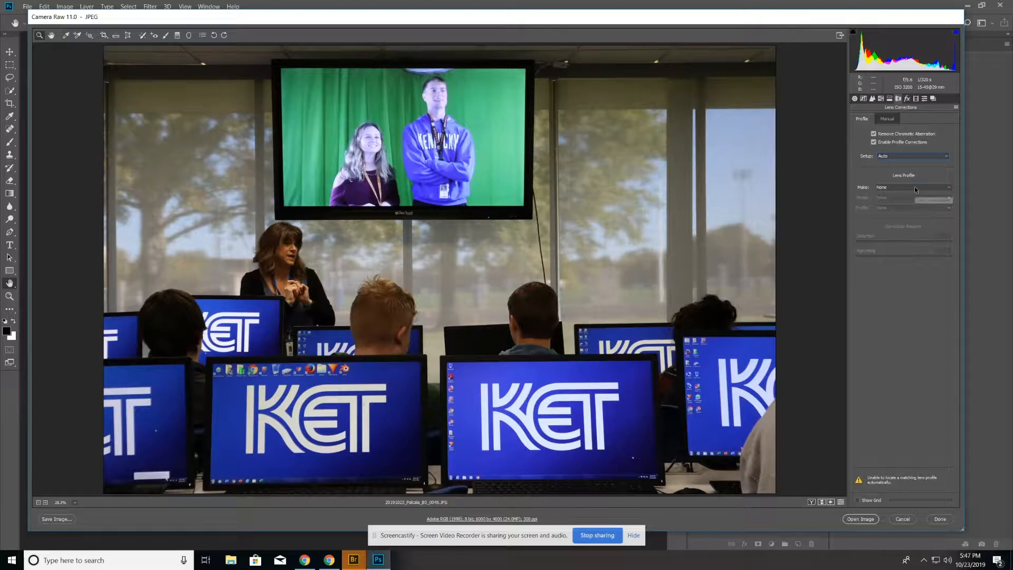
- Set the lens profile to make Canon and model Canon EF-S 18-55mm f/3.5-5.6 IS, then return to the Basic adjustments
click(915, 187)
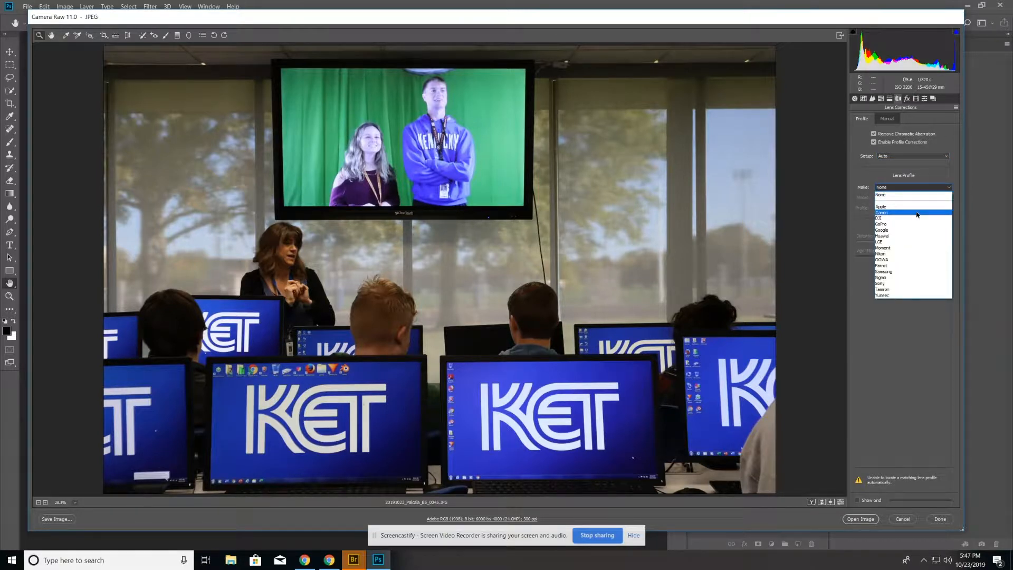
click(916, 211)
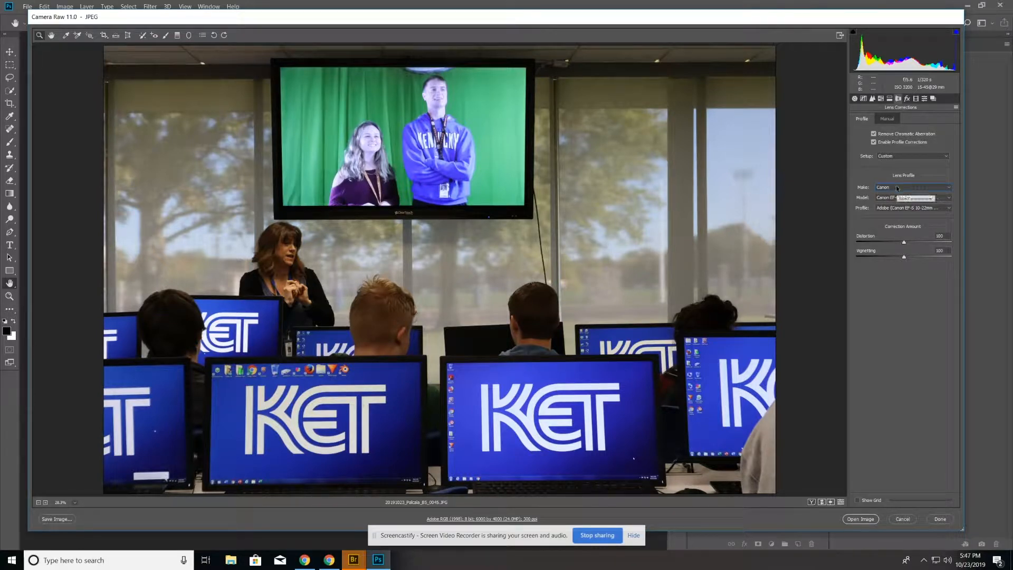
click(904, 198)
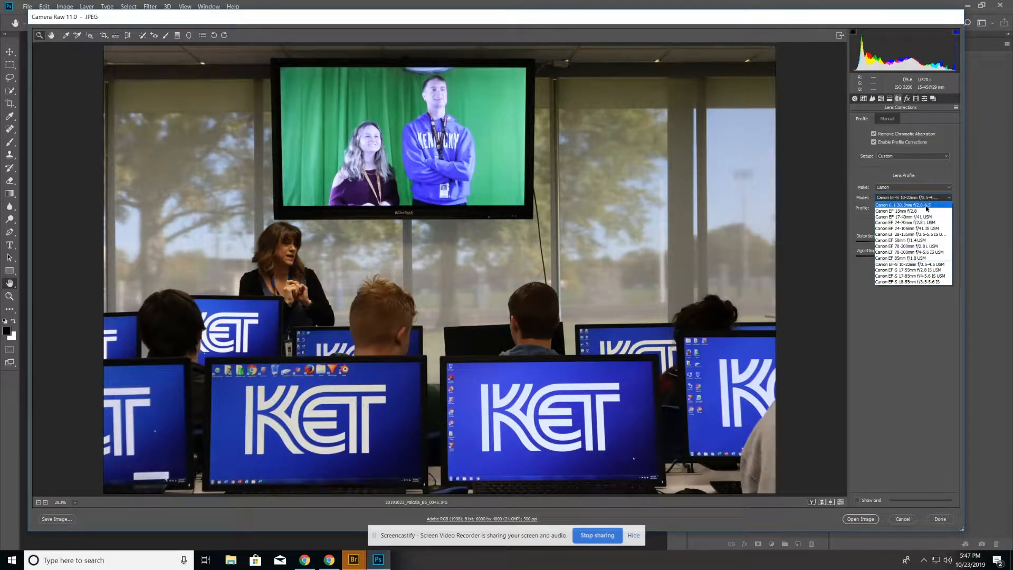
click(933, 264)
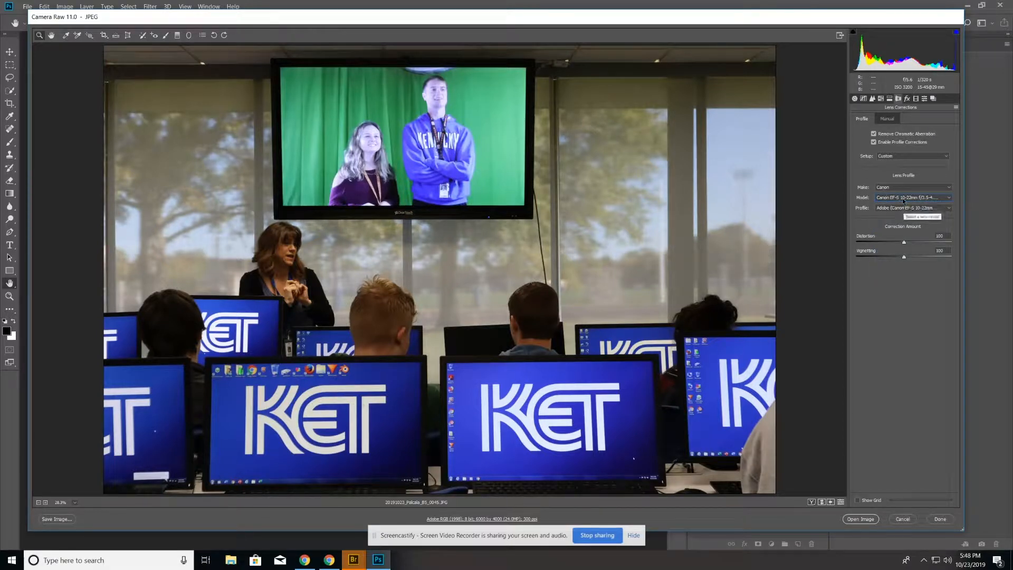
click(903, 199)
click(899, 188)
click(900, 188)
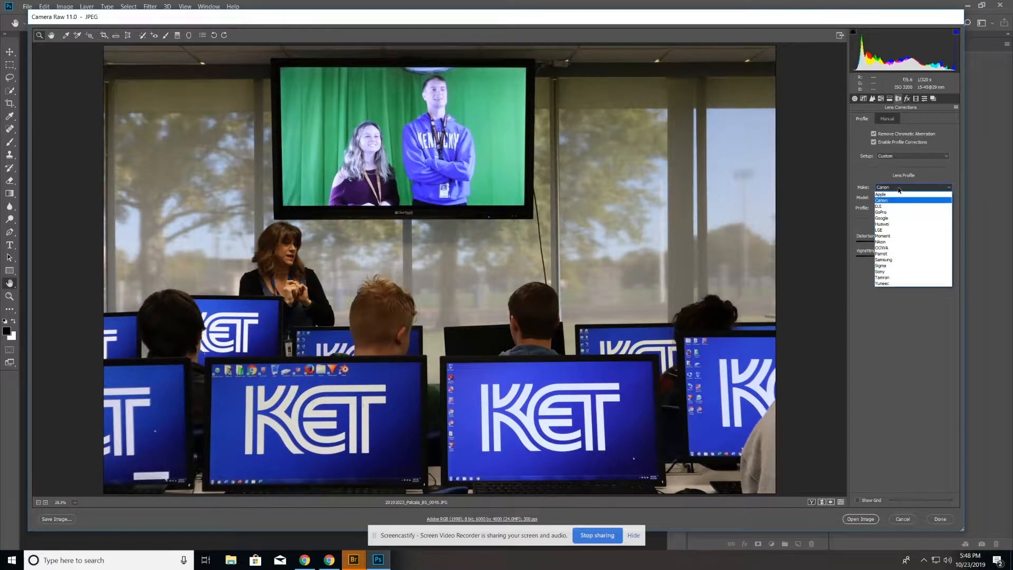
click(899, 188)
click(921, 197)
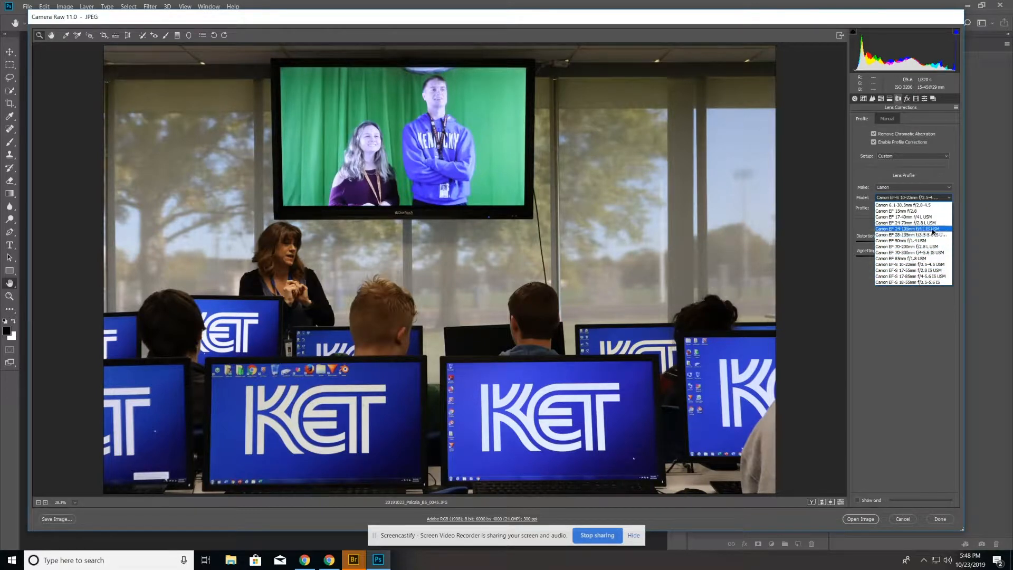
click(939, 283)
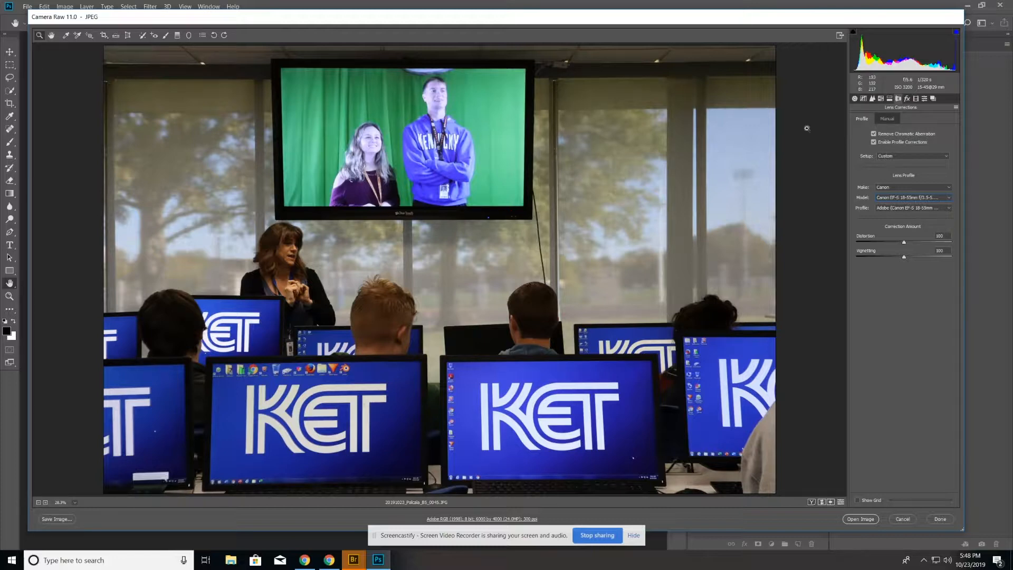
click(854, 99)
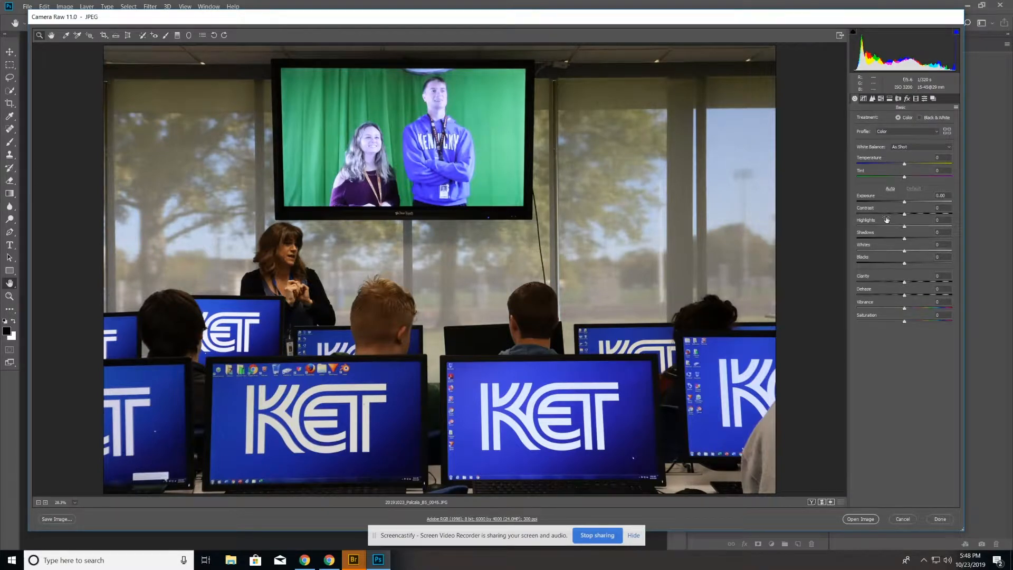
- Try a cooler Temperature and the Auto white balance on the photo, and return the white balance to As Shot
click(863, 99)
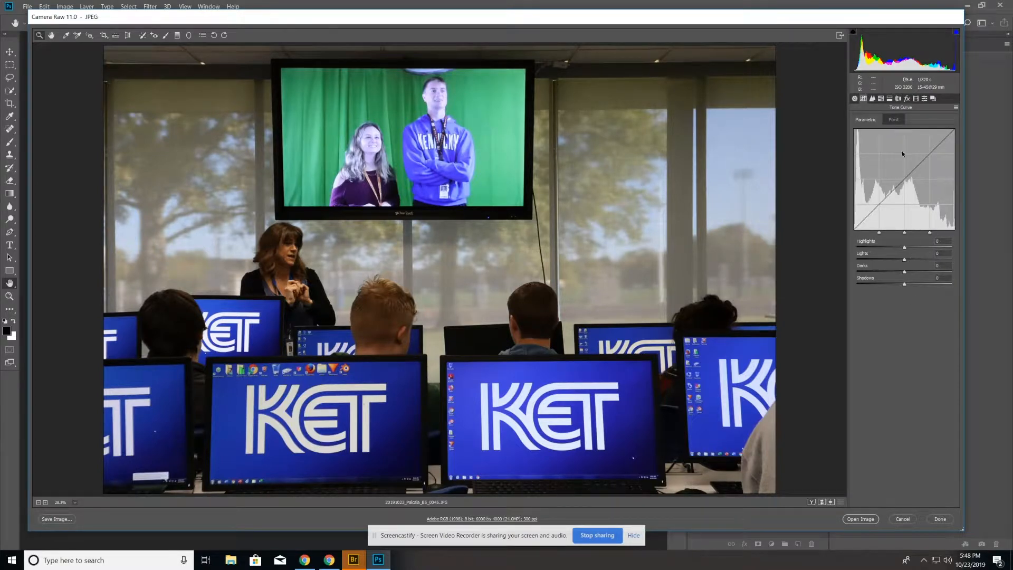
click(855, 99)
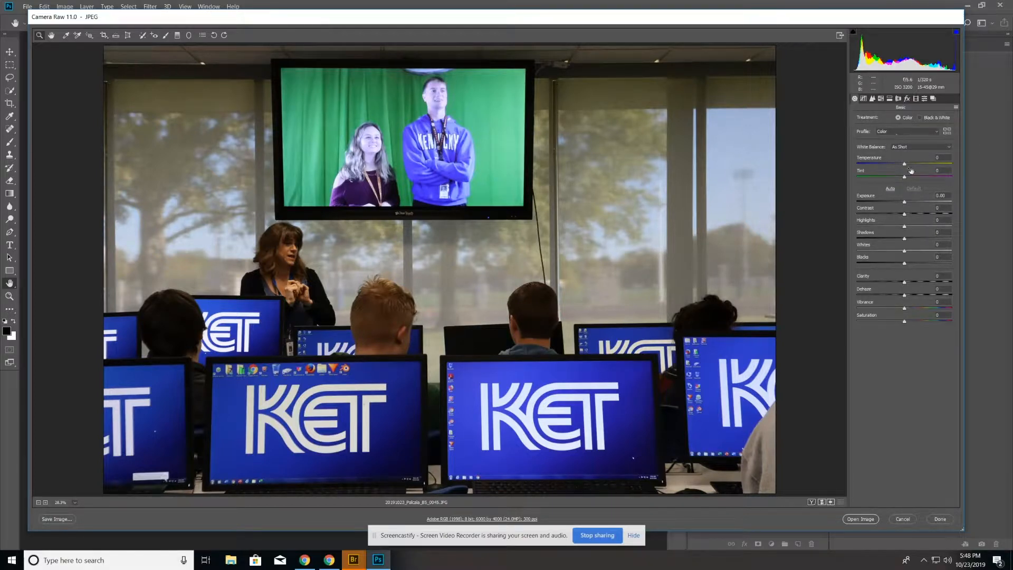
mouse_move(903, 165)
mouse_down()
mouse_move(930, 164)
mouse_move(894, 166)
mouse_up()
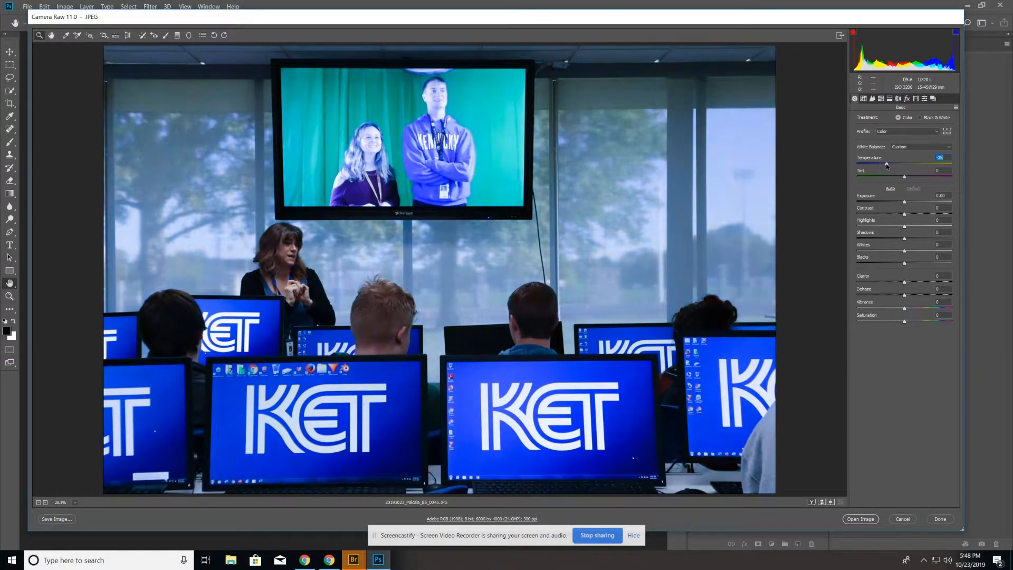
click(921, 147)
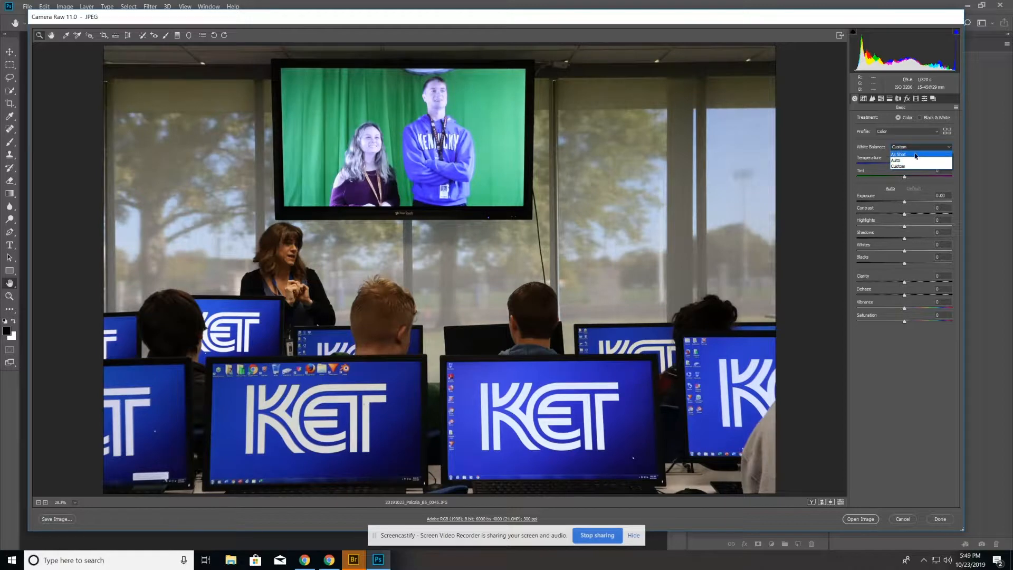
click(915, 161)
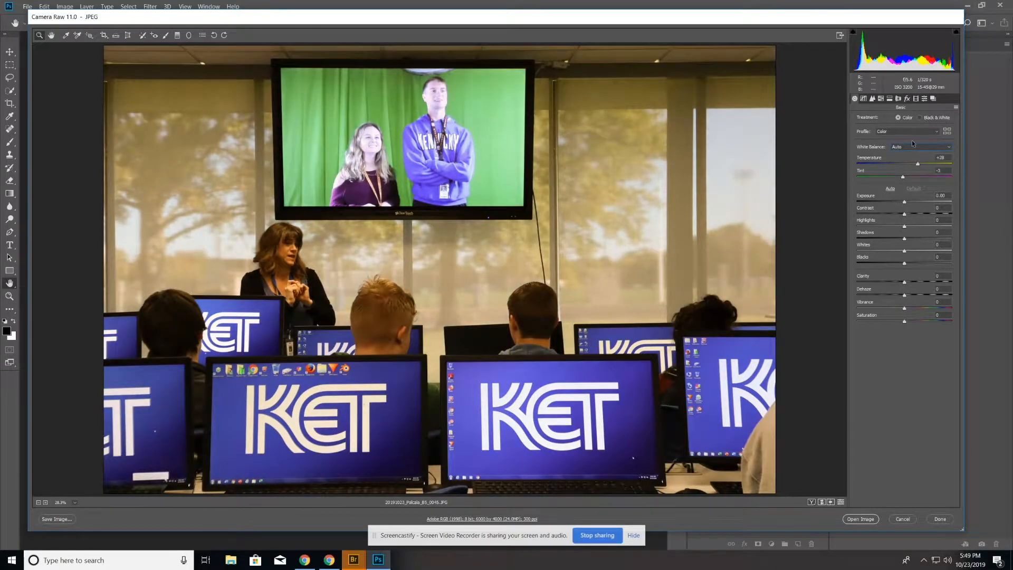
click(911, 147)
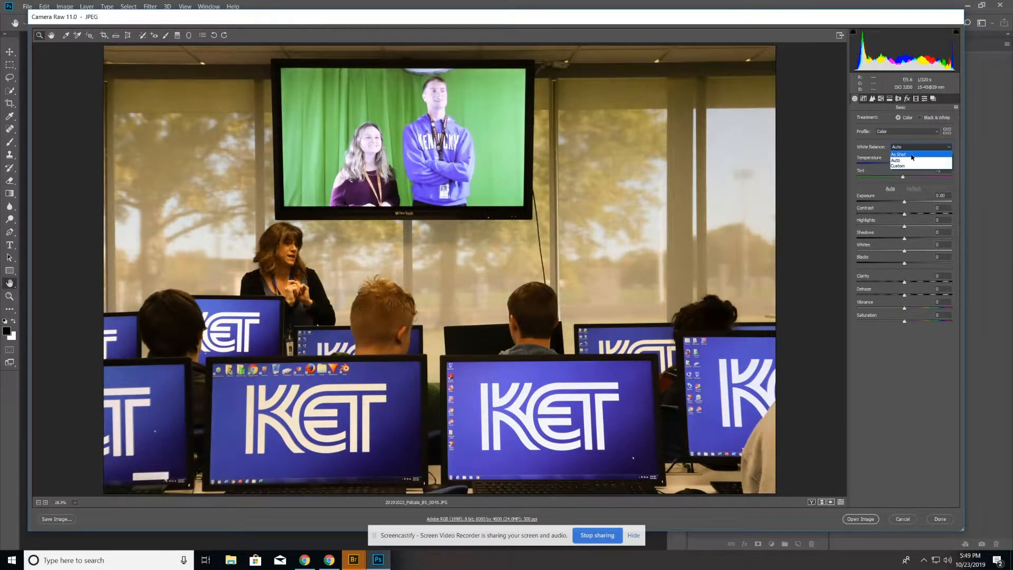
click(911, 154)
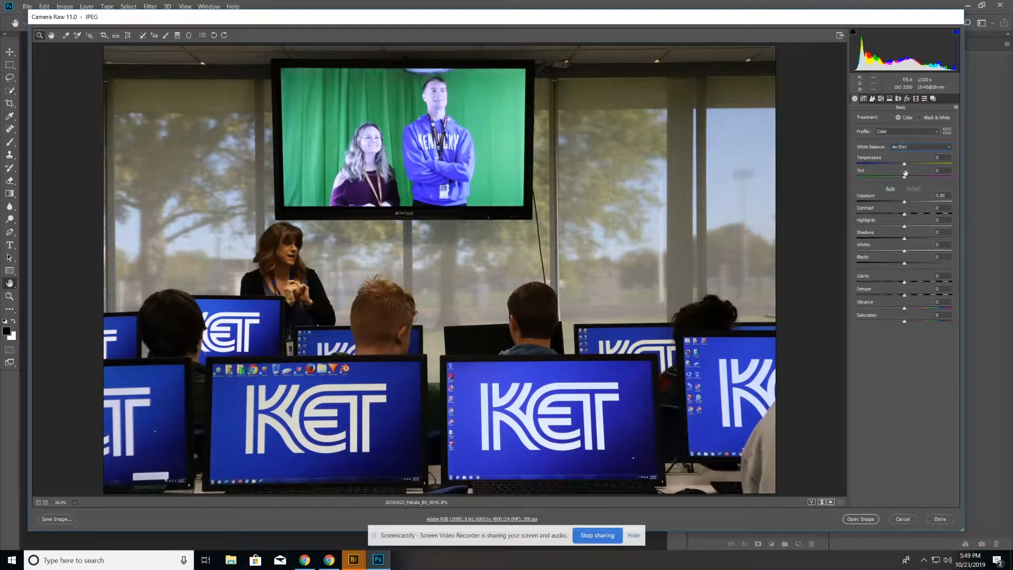
- Fine-tune the photo's white balance with Temperature at -3 and Tint at -7
drag(906, 167, 905, 165)
mouse_move(904, 178)
mouse_down()
mouse_move(884, 177)
mouse_move(908, 175)
mouse_up()
drag(908, 175, 902, 176)
- Adjust the photo's tones with Exposure at +0.65, Highlights at -48, Whites at 0 and Blacks at +19
click(904, 203)
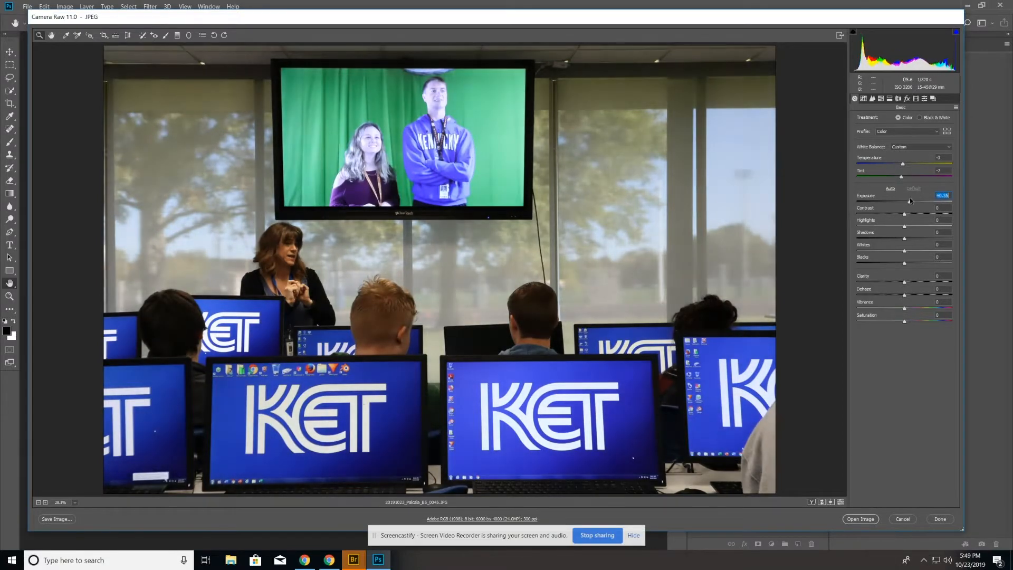
mouse_move(910, 201)
mouse_down()
mouse_move(892, 203)
mouse_move(909, 201)
mouse_up()
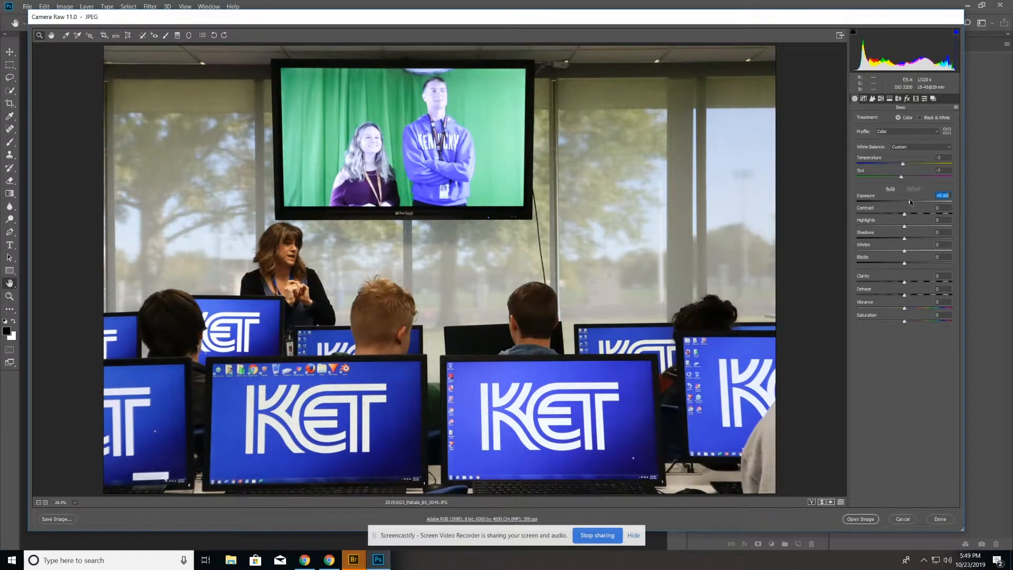
drag(904, 226, 902, 254)
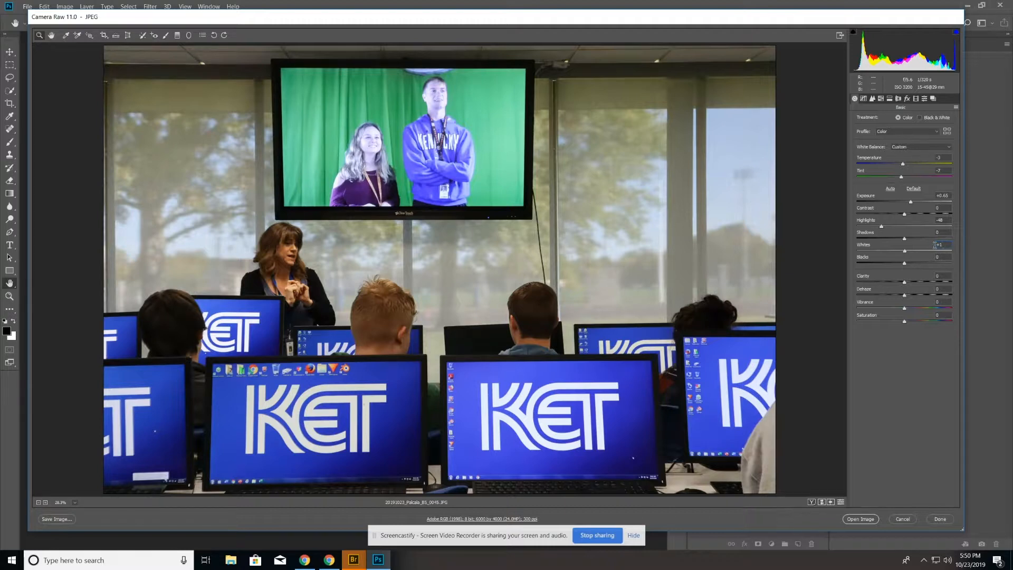
text(0)
mouse_move(905, 264)
mouse_down()
mouse_move(931, 260)
mouse_move(914, 264)
mouse_up()
- Set Clarity to +4, Dehaze to 0 and Vibrance to +6
mouse_move(904, 282)
mouse_down()
mouse_move(847, 277)
mouse_move(947, 285)
mouse_move(904, 285)
mouse_up()
mouse_move(904, 295)
mouse_down()
mouse_move(870, 297)
mouse_move(900, 294)
mouse_up()
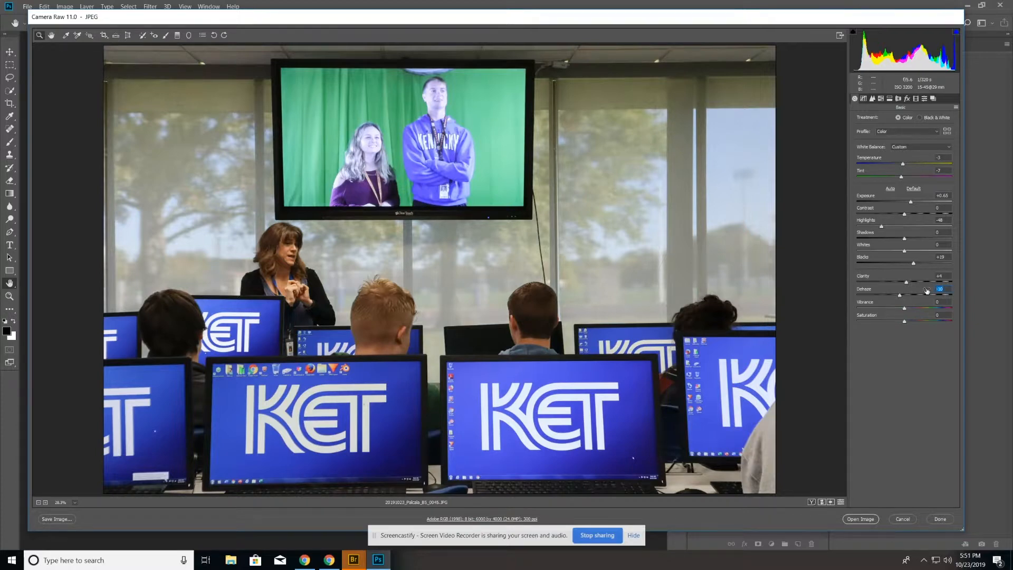
text(0)
drag(902, 309, 906, 310)
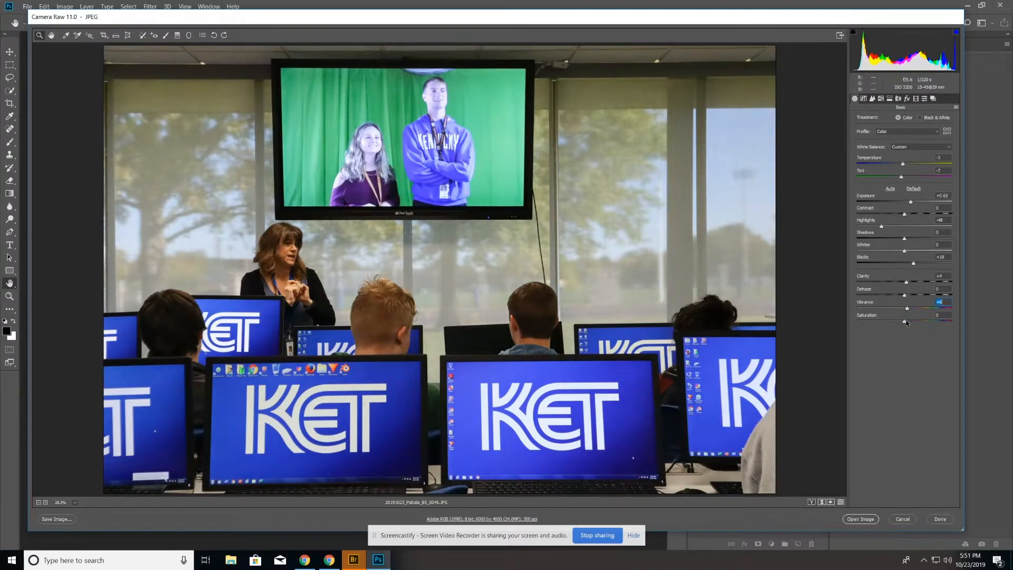
- Preview Saturation at -100 and +100, and settle on +3
drag(905, 323, 836, 330)
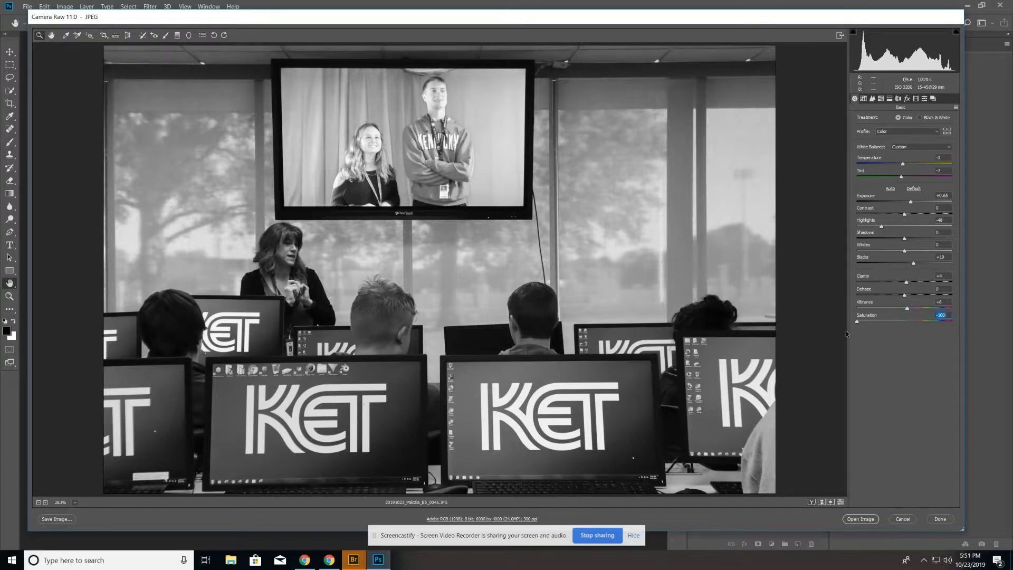
drag(847, 334, 974, 325)
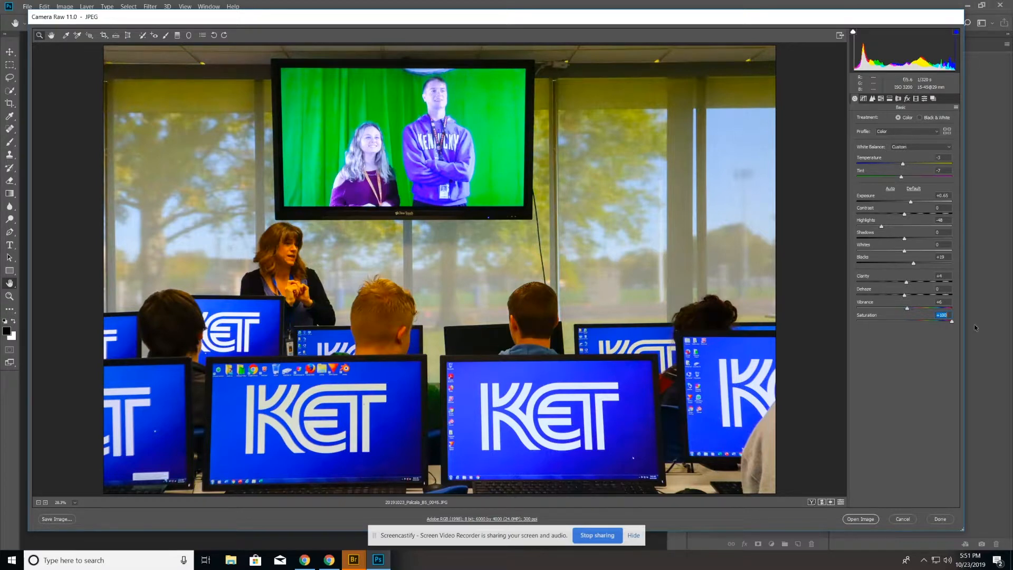
drag(946, 329, 905, 332)
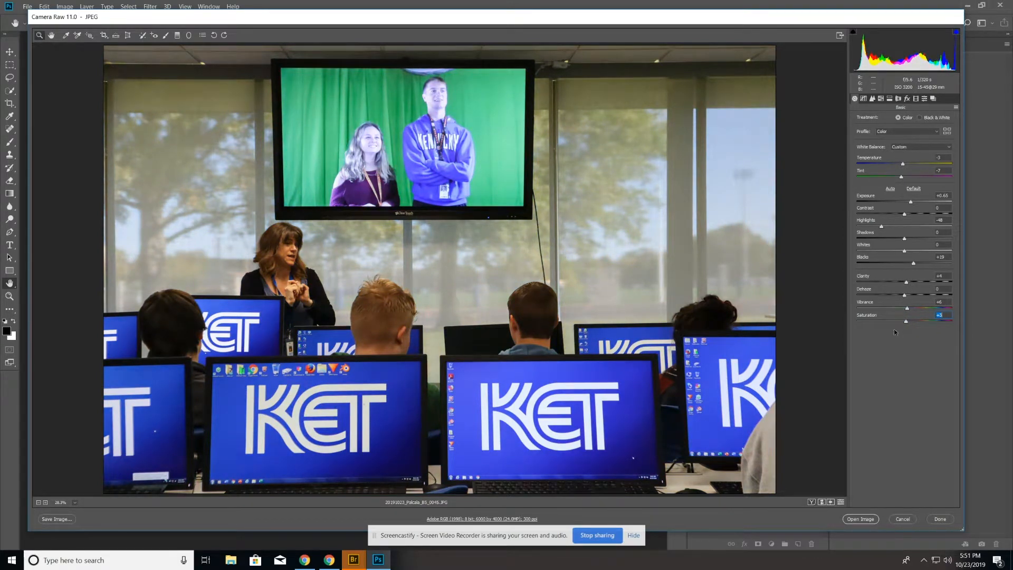
- Shape the parametric tone curve with Highlights about +13, Lights -30, Darks +3 and Shadows +11, and return to the Basic adjustments
click(863, 99)
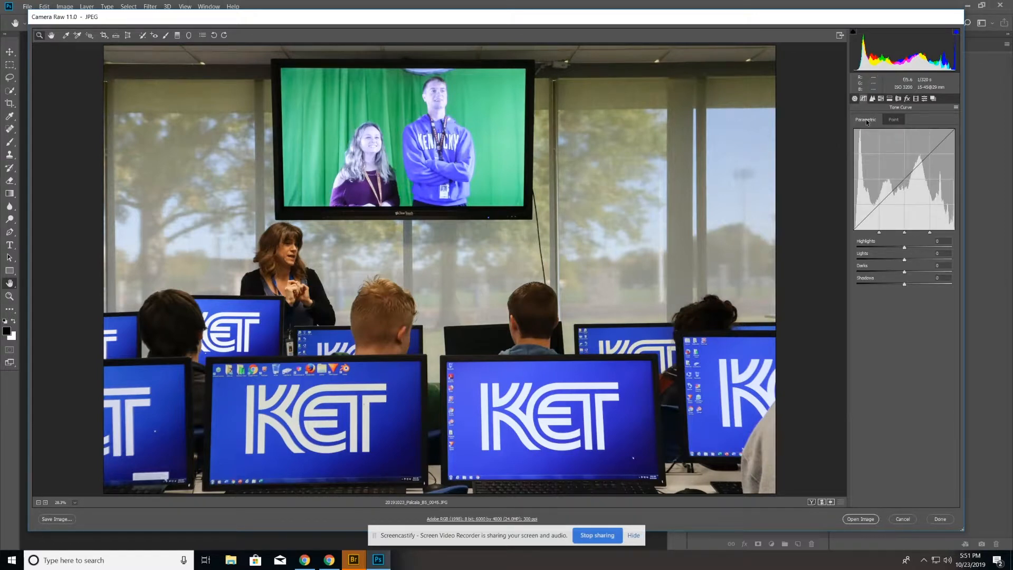
click(894, 120)
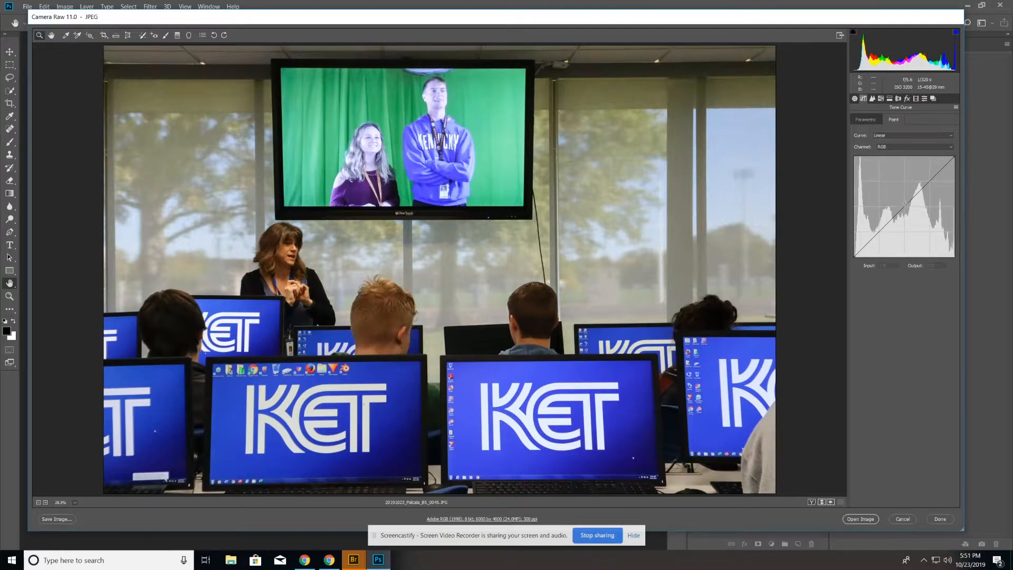
click(862, 120)
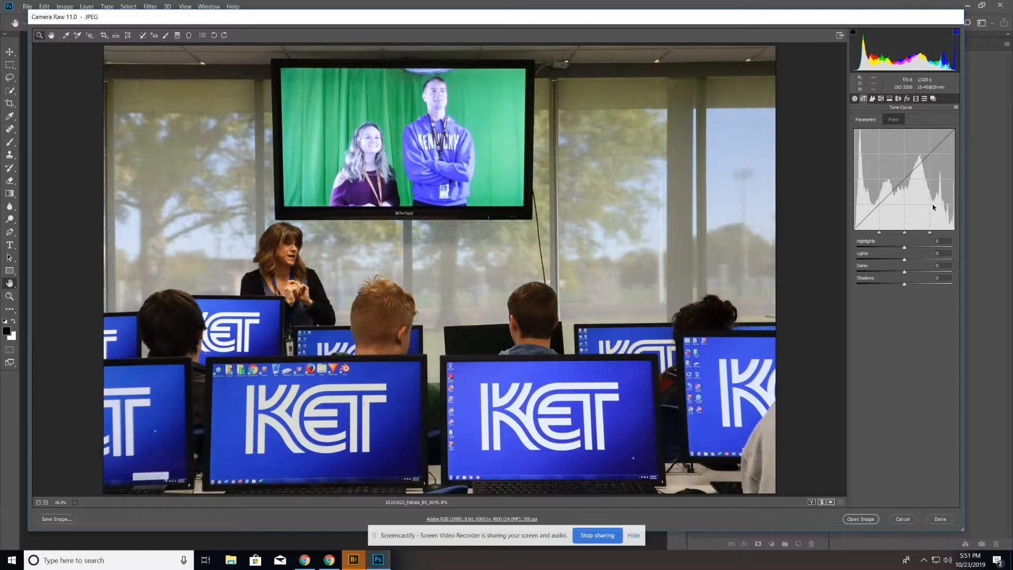
drag(904, 246, 912, 282)
click(893, 120)
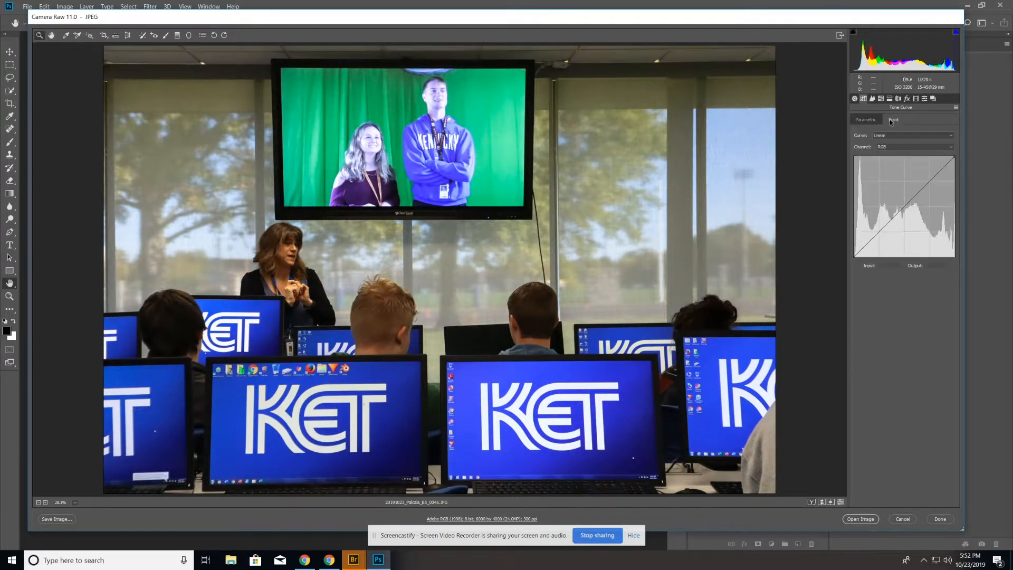
drag(905, 206, 943, 131)
click(865, 120)
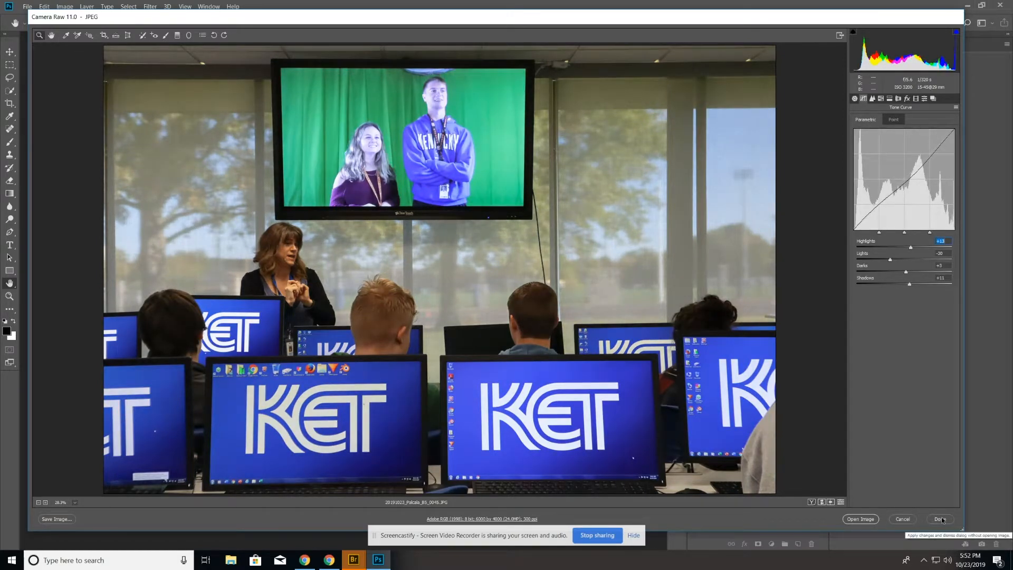
click(854, 99)
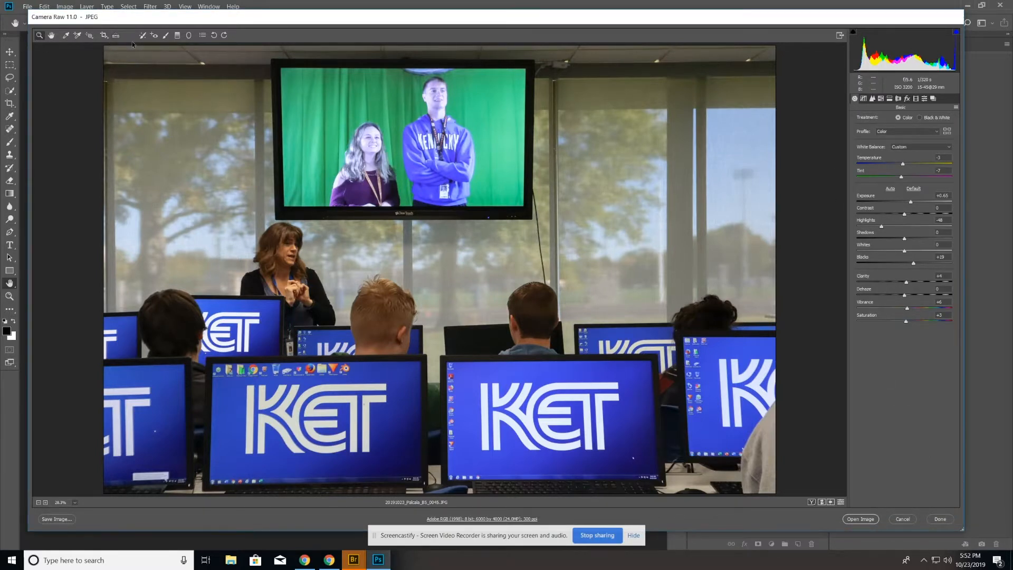
- Crop the photo's outer edges to about 5508 by 3798 pixels, keeping the television, presenter and front monitors in frame
click(104, 35)
mouse_move(124, 18)
mouse_down()
mouse_move(125, 87)
mouse_move(122, 16)
mouse_up()
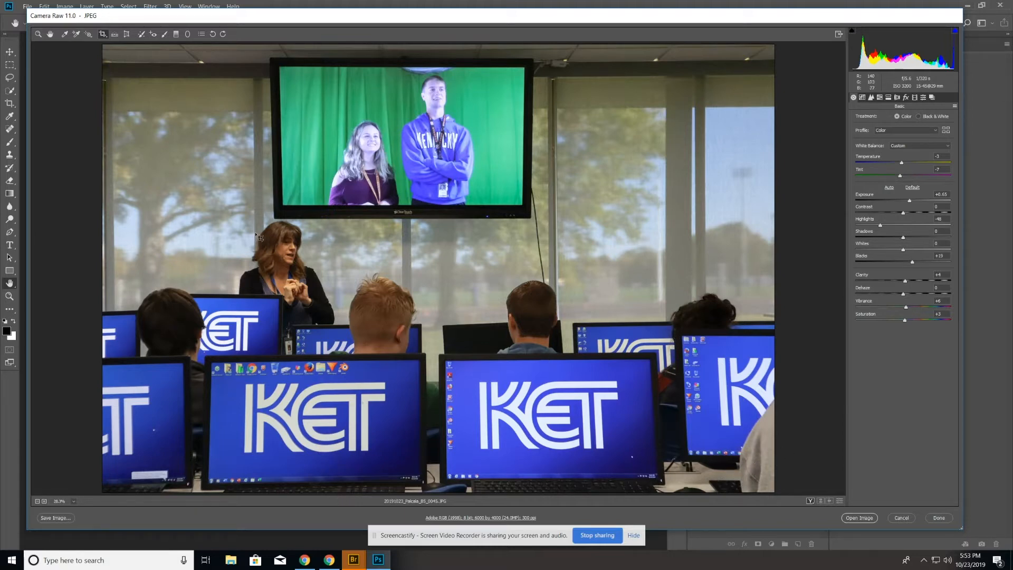
drag(196, 100, 721, 476)
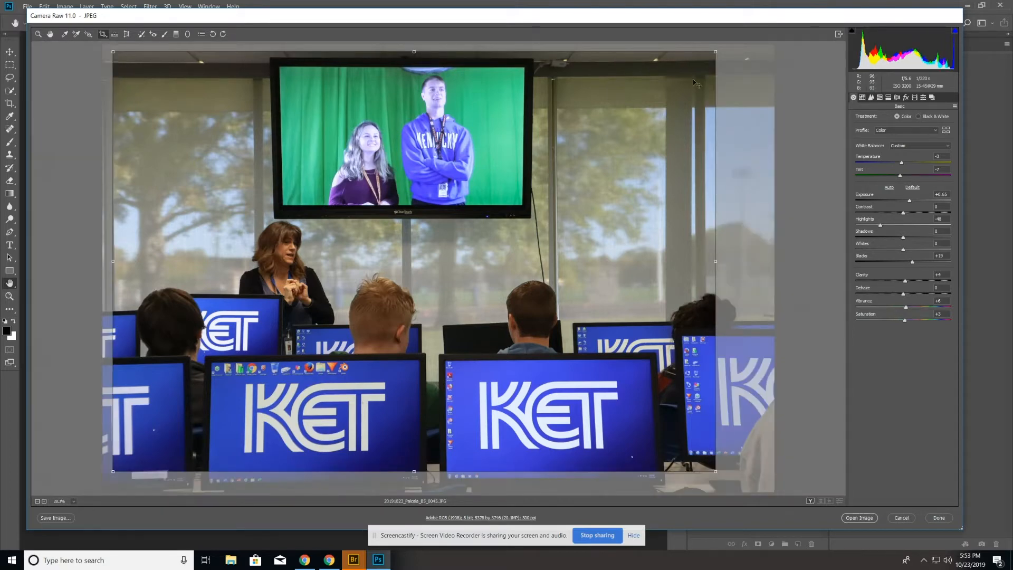
drag(715, 51, 725, 48)
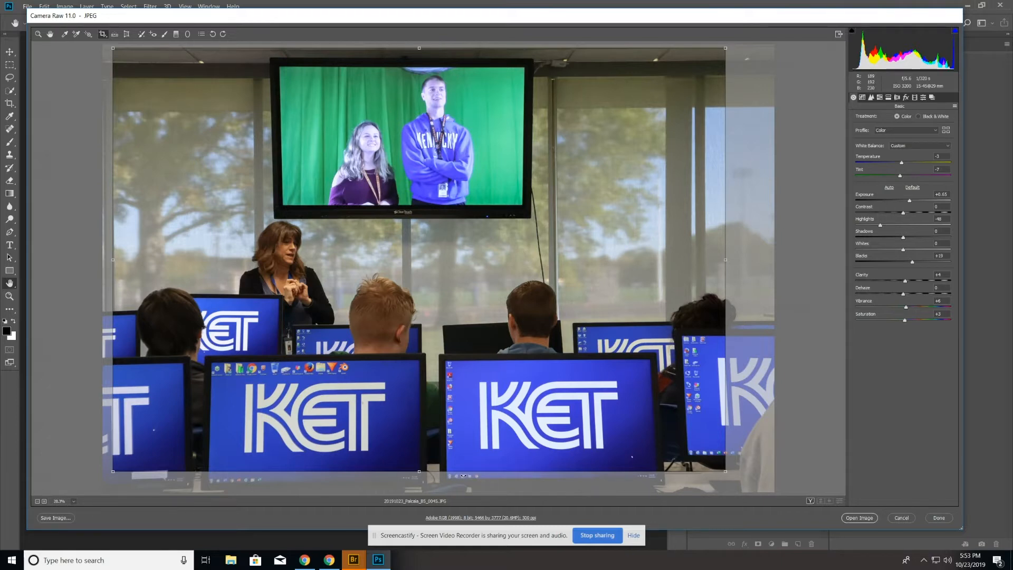
drag(417, 49, 418, 56)
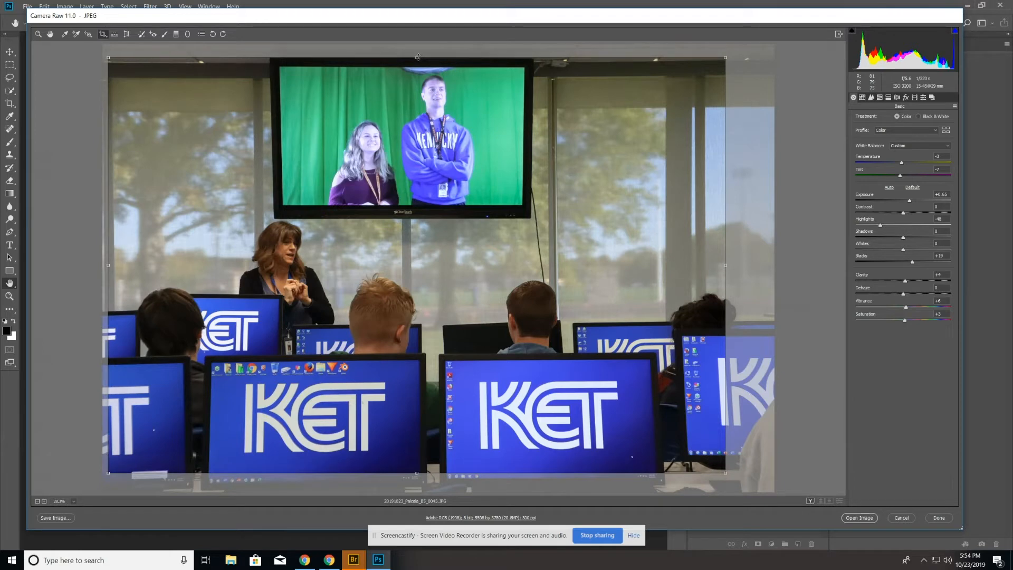
drag(417, 57, 418, 47)
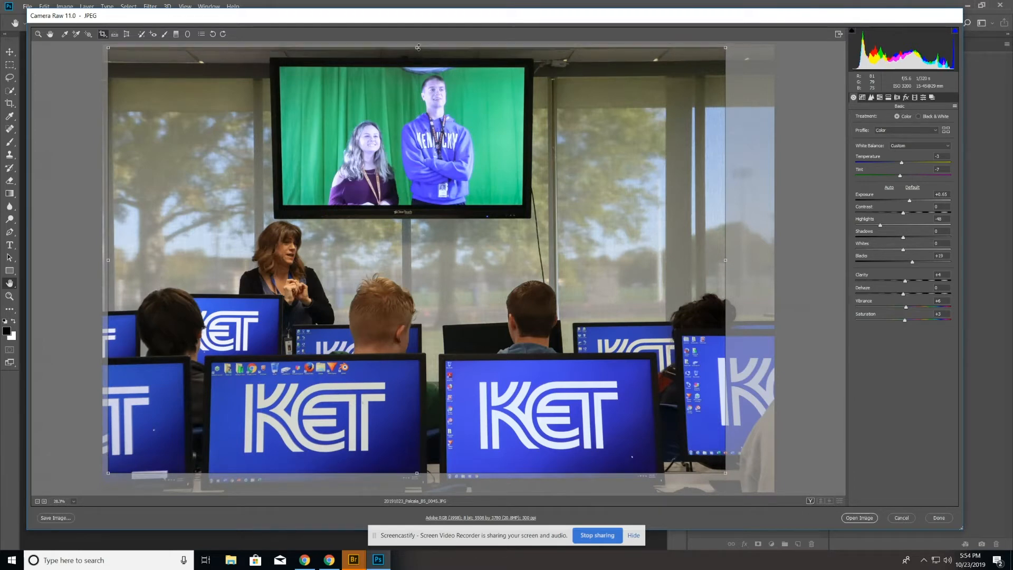
key(Return)
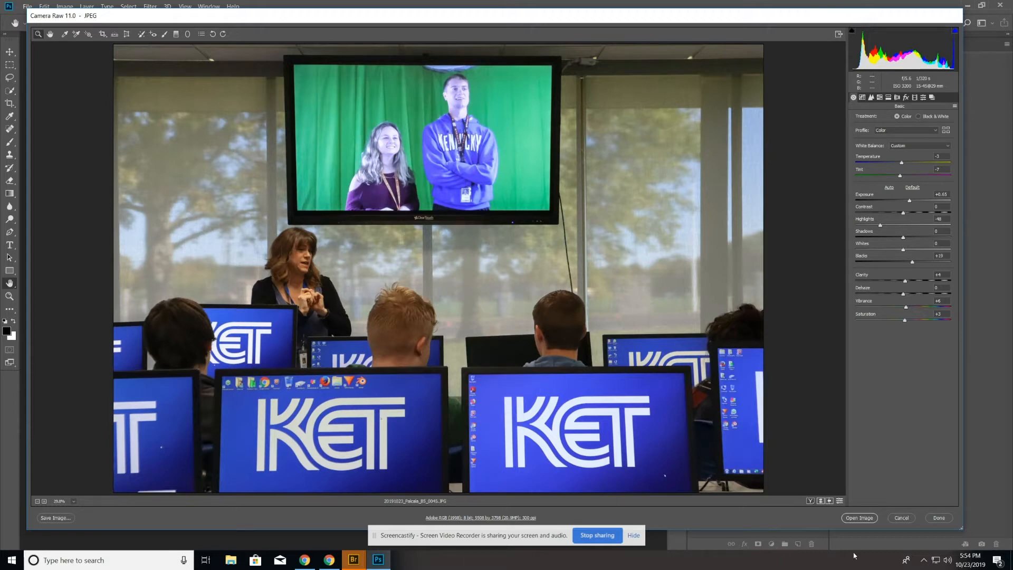
- Open the edited photo in the main Photoshop workspace and close the GMetrix sign-in window covering it
click(860, 518)
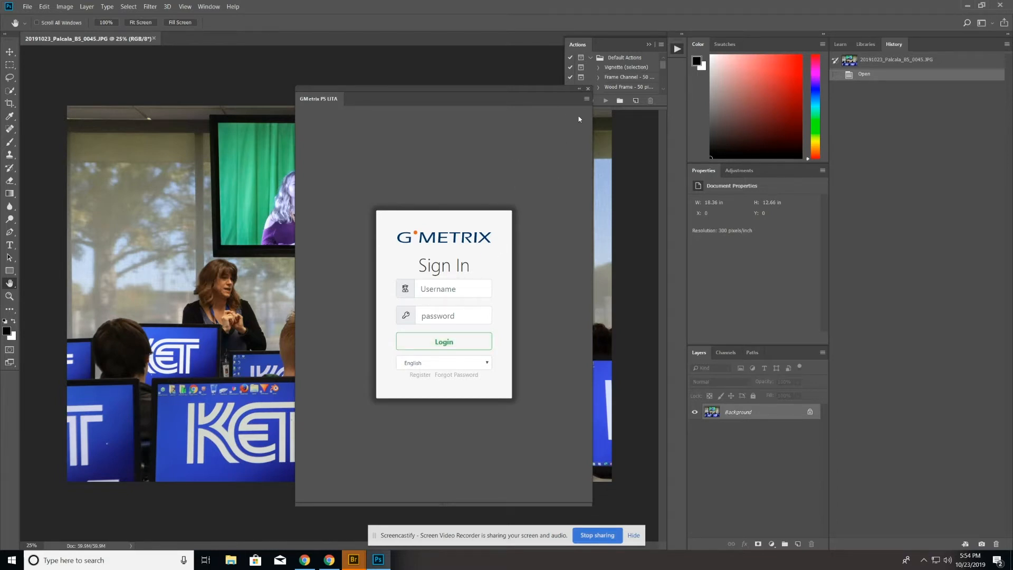
click(587, 89)
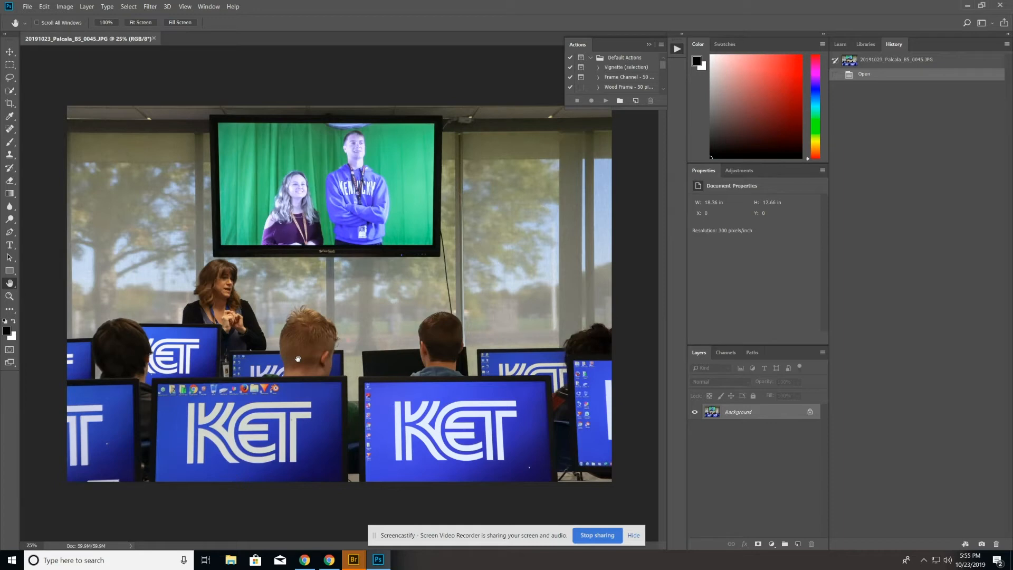
- Resize the image to a width of 1500 pixels with proportions kept and the resolution at 300 pixels per inch
click(28, 7)
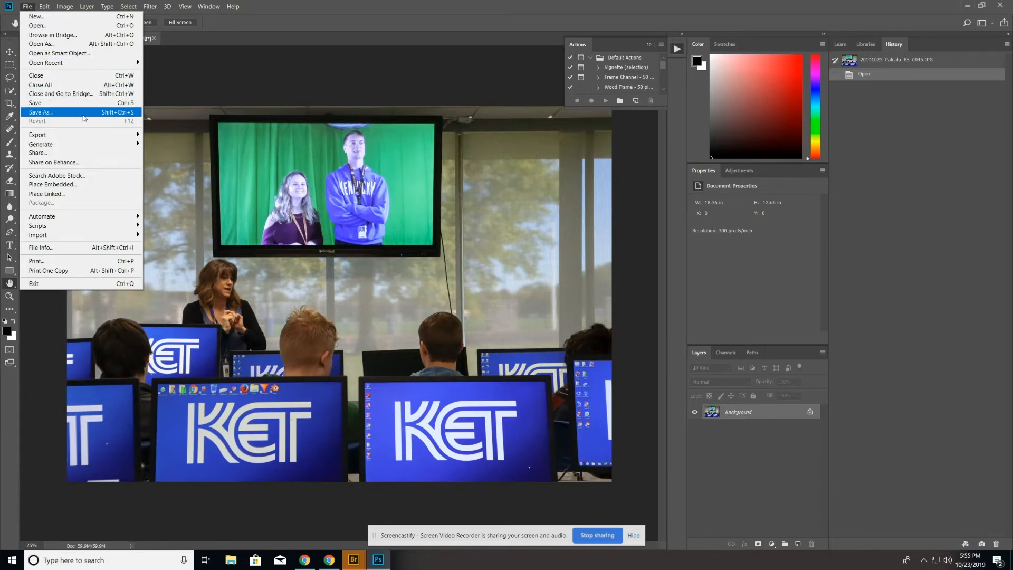
mouse_move(72, 5)
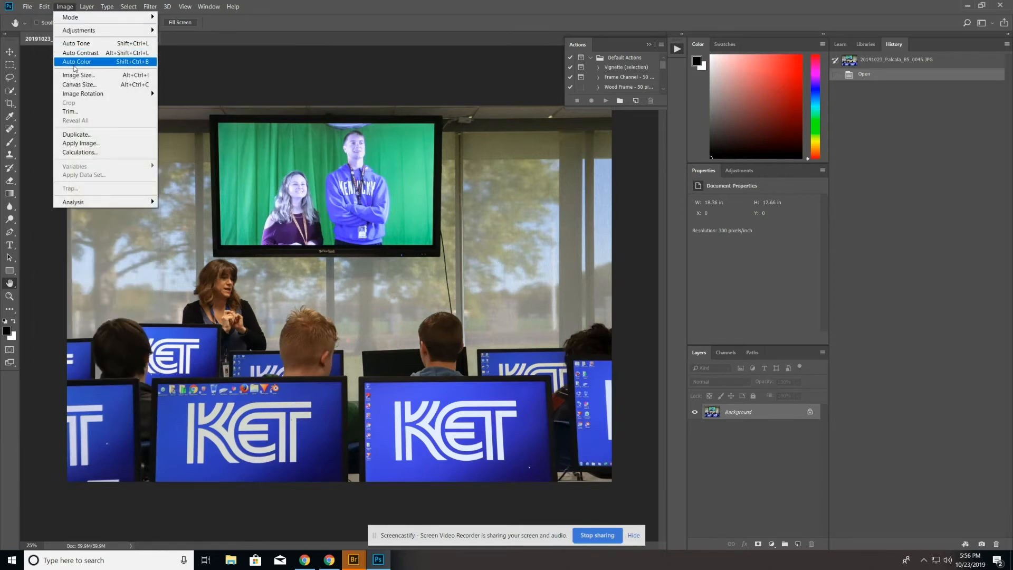
click(77, 75)
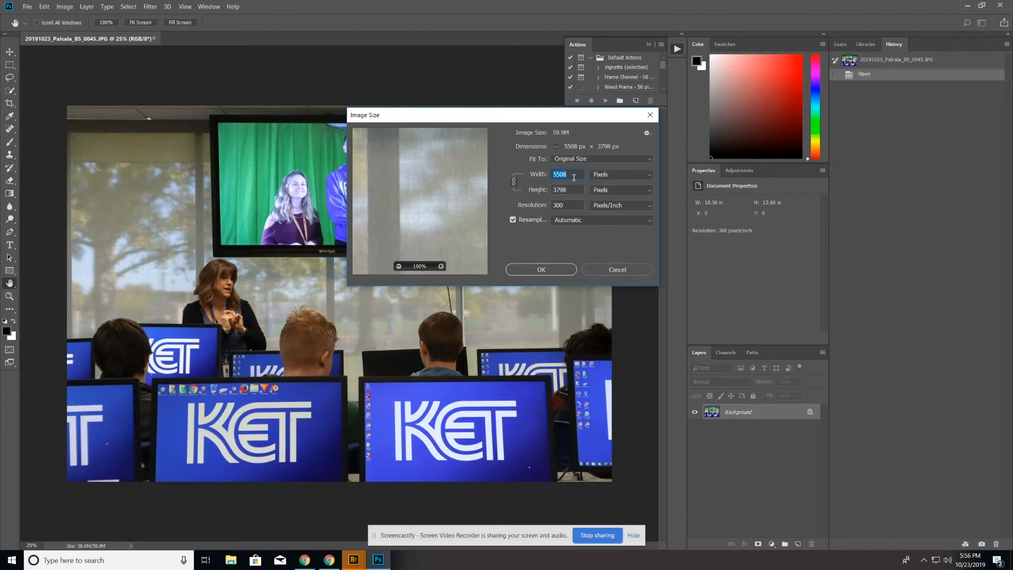
text(1500)
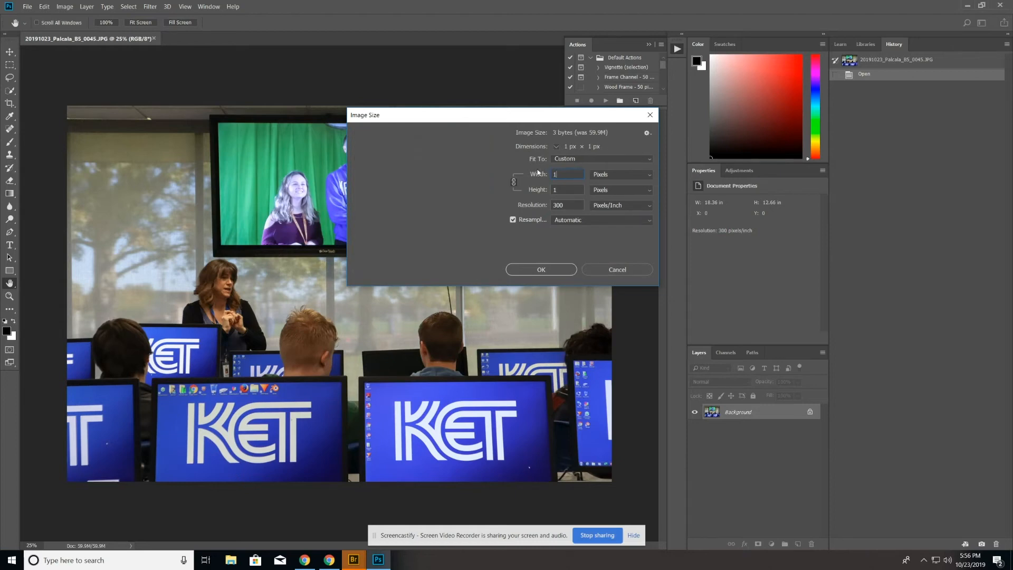
click(550, 271)
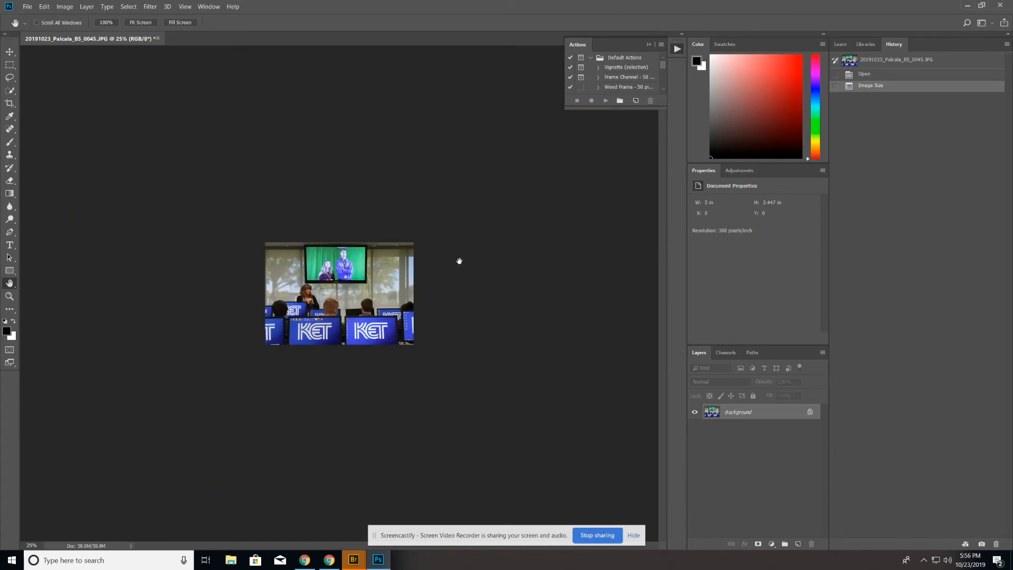
click(7, 296)
click(9, 284)
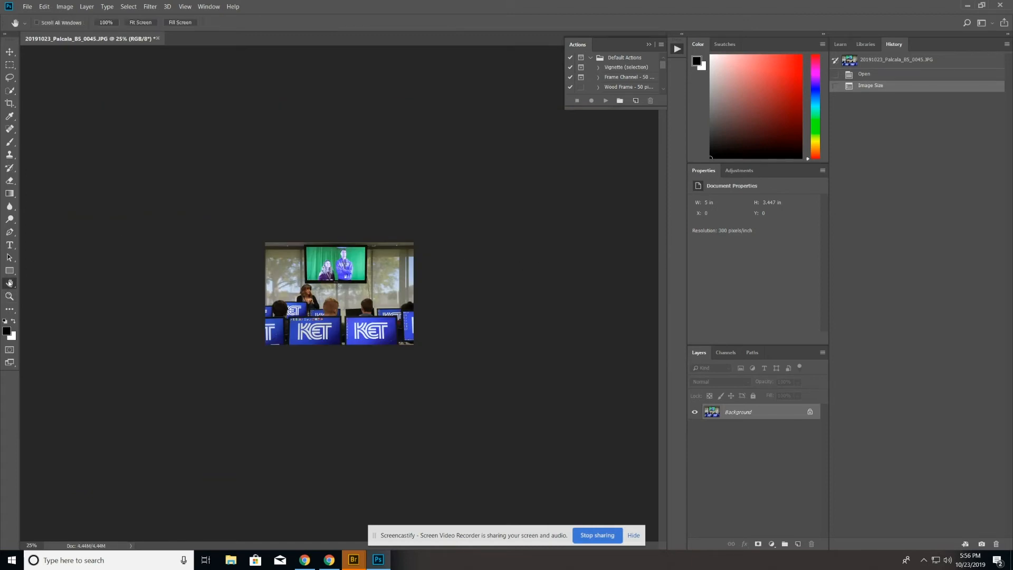
- Start saving the resized photo under Save As and create a folder named Submissions inside the Pictures folder
right_click(392, 279)
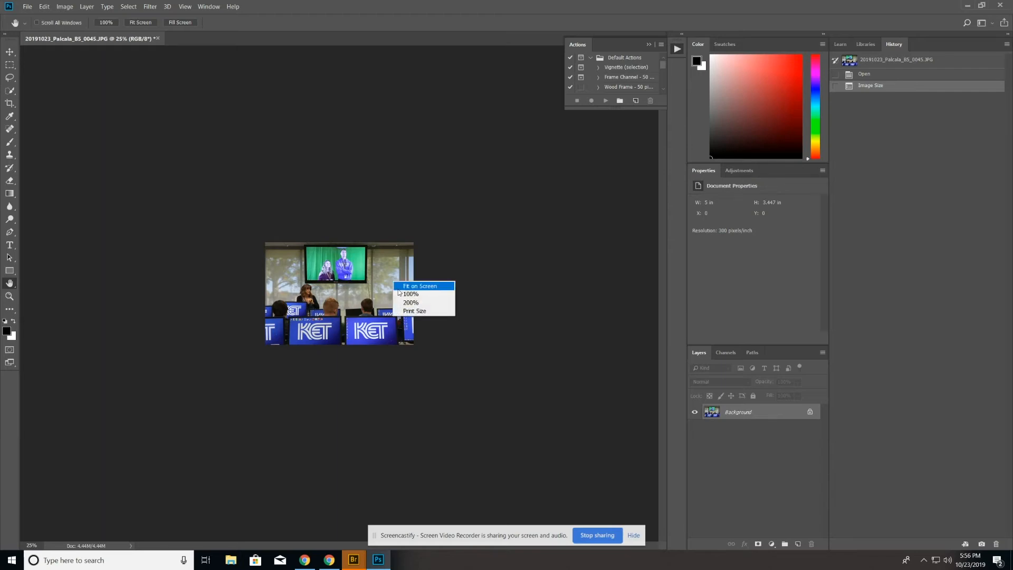
click(401, 289)
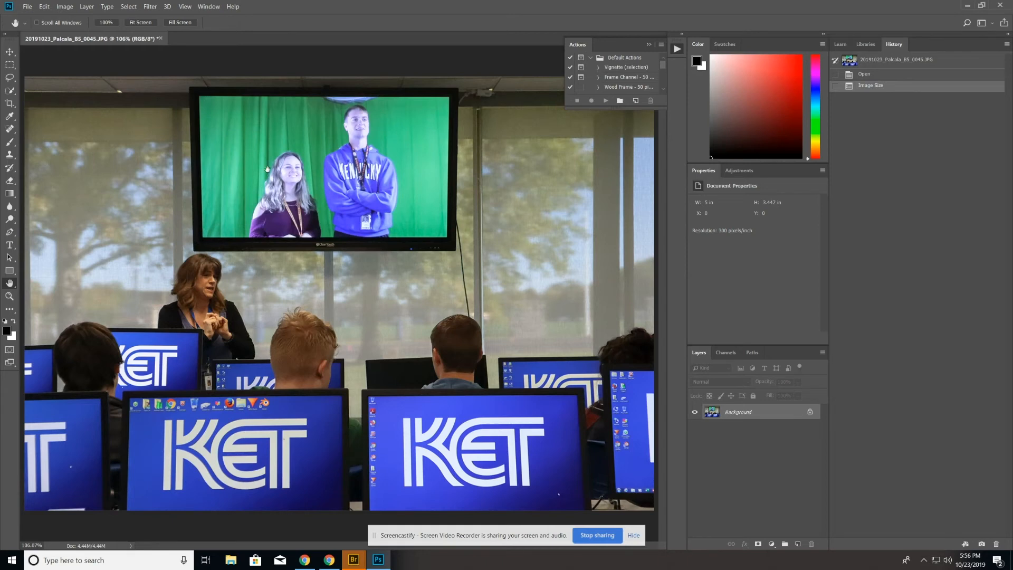
click(29, 8)
click(28, 7)
click(28, 7)
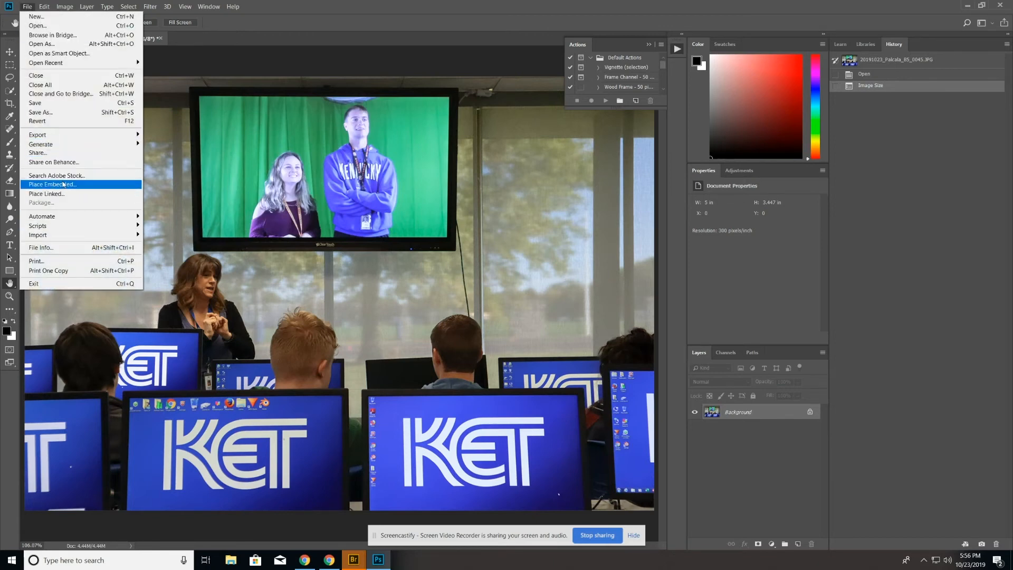
mouse_move(60, 143)
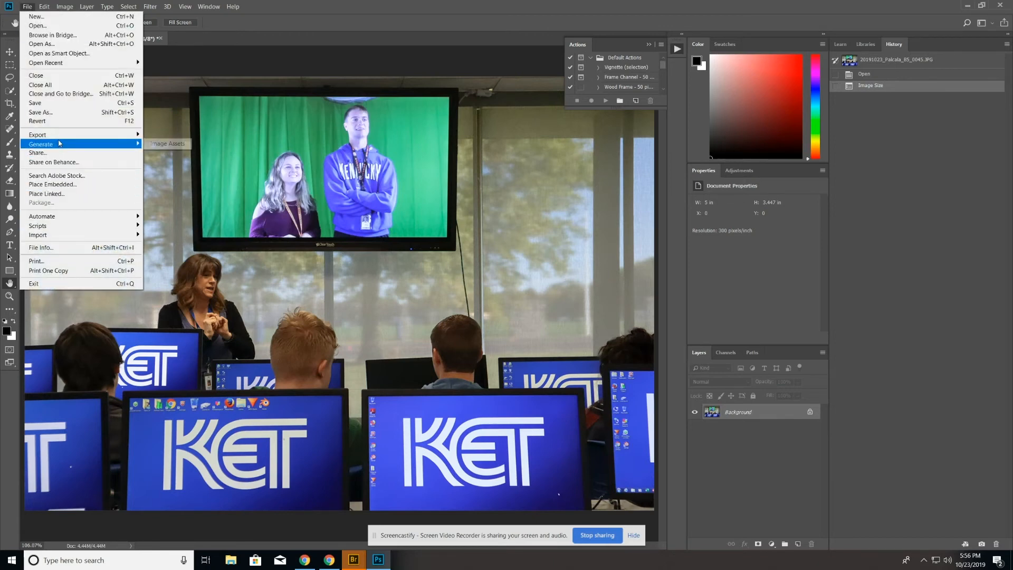
click(67, 115)
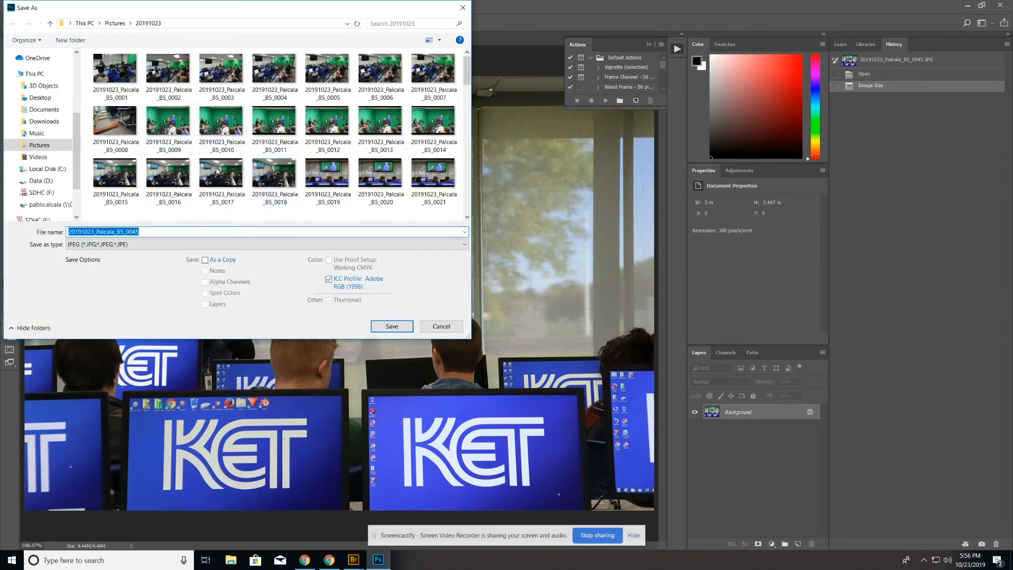
click(39, 145)
scroll(344, 194, down, 3)
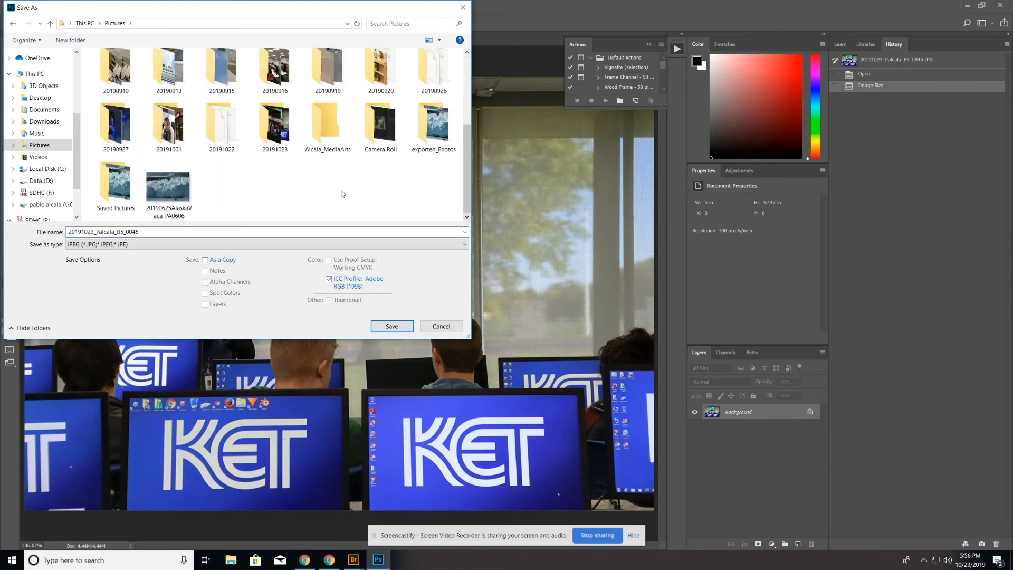
key(ctrl+shift+n)
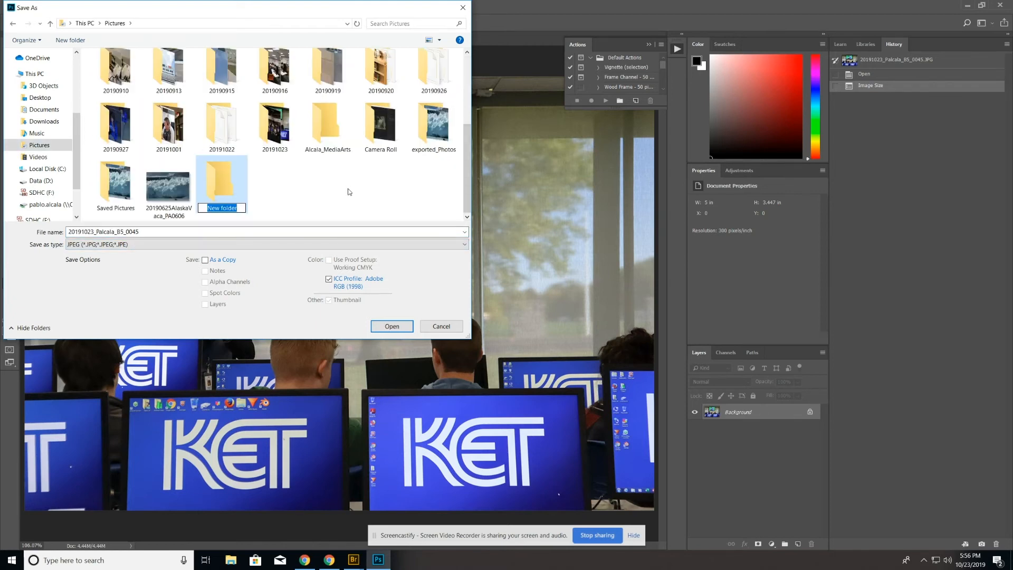
text(Submissions)
click(326, 207)
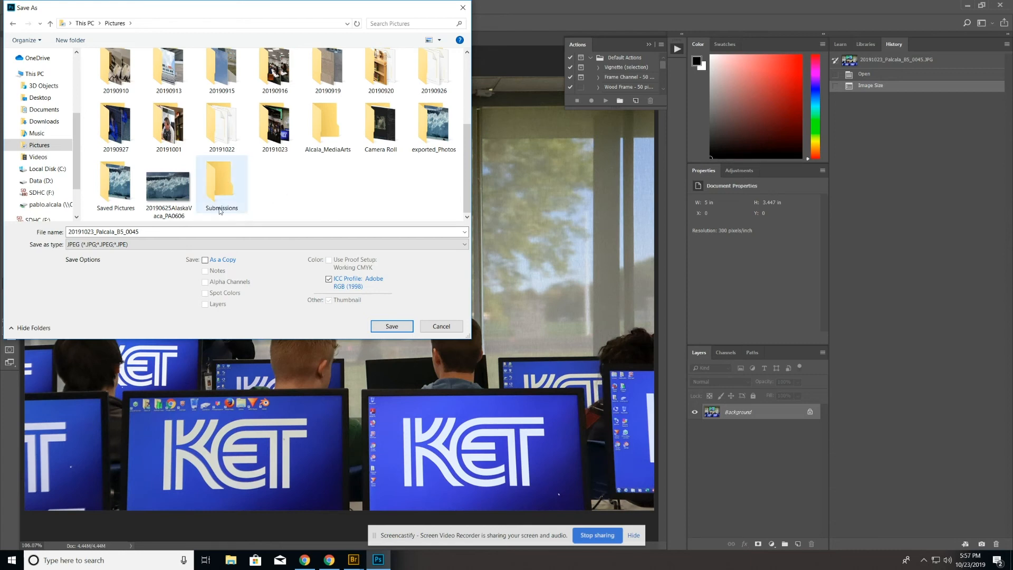
- Save the photo into the Submissions folder as a JPEG with its existing file name, Maximum quality 12 and Baseline Optimized format
click(222, 187)
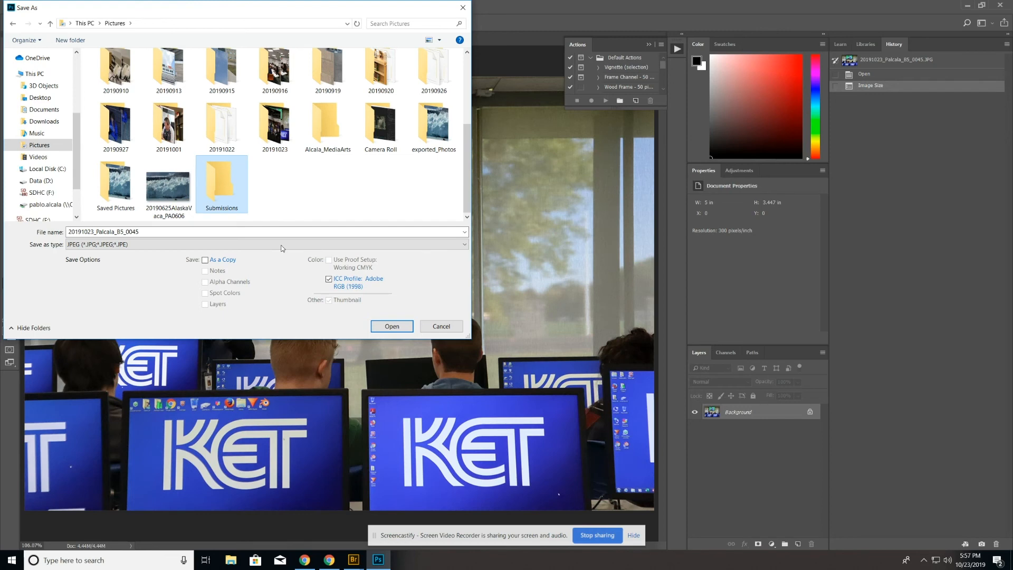
click(389, 325)
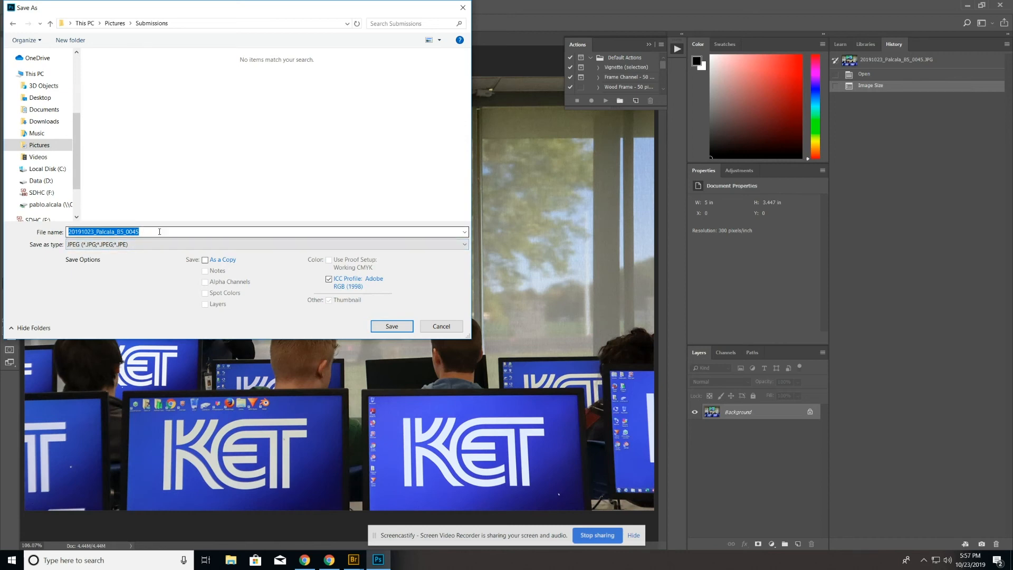
click(394, 324)
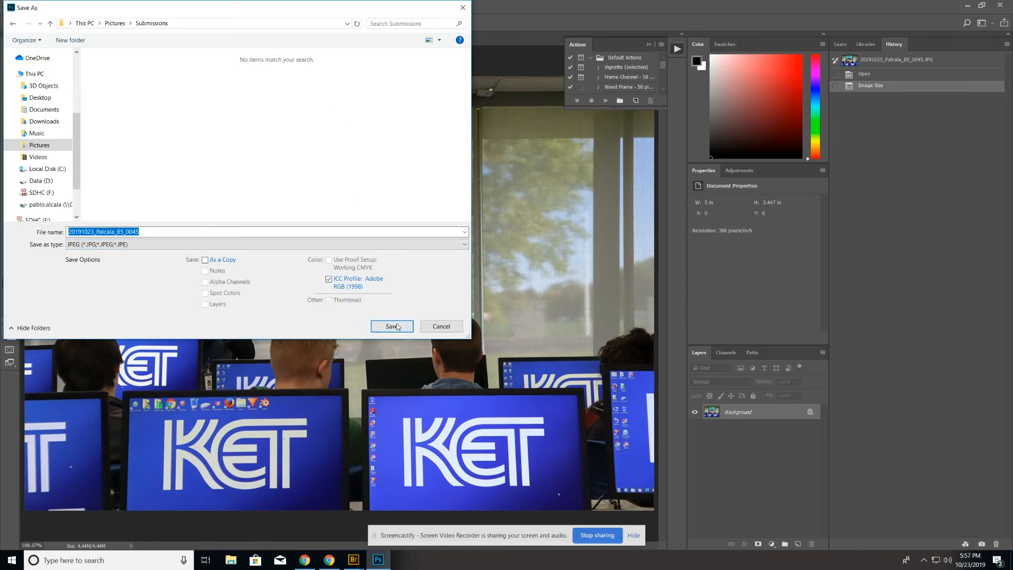
drag(512, 190, 525, 191)
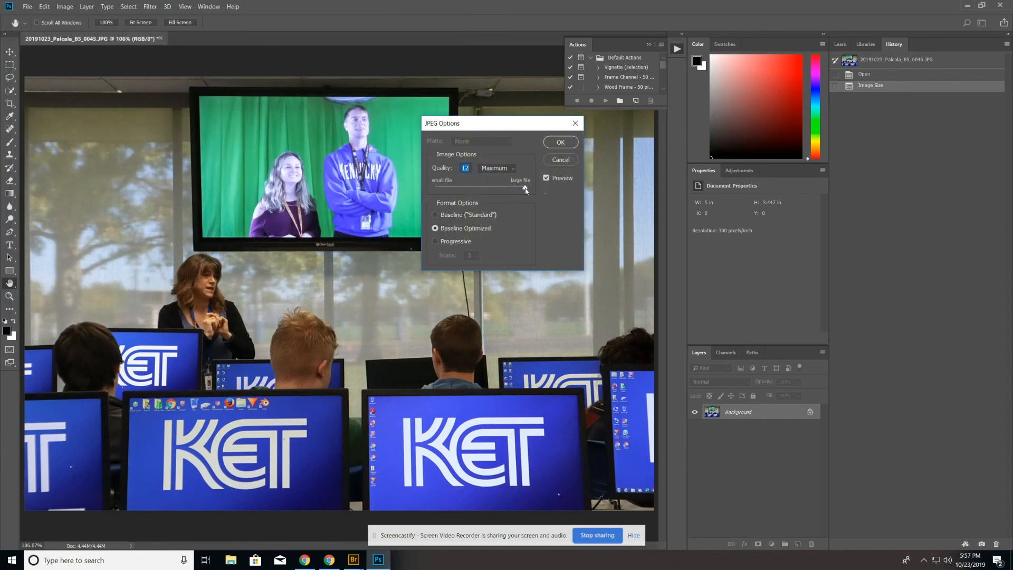
click(560, 143)
- Check the Pictures folder in File Explorer for the Submissions folder and return to Photoshop
key(super+e)
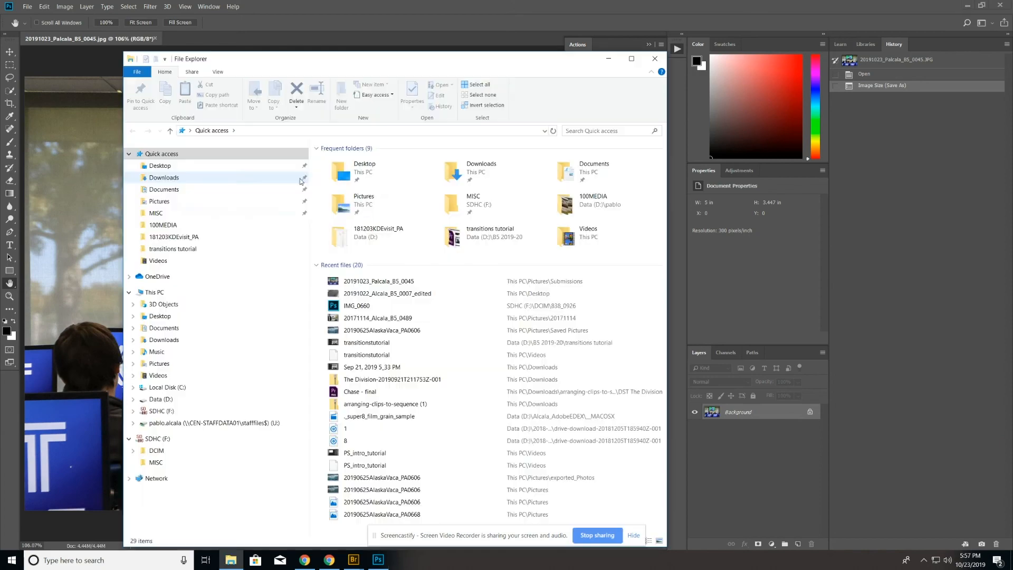
click(344, 211)
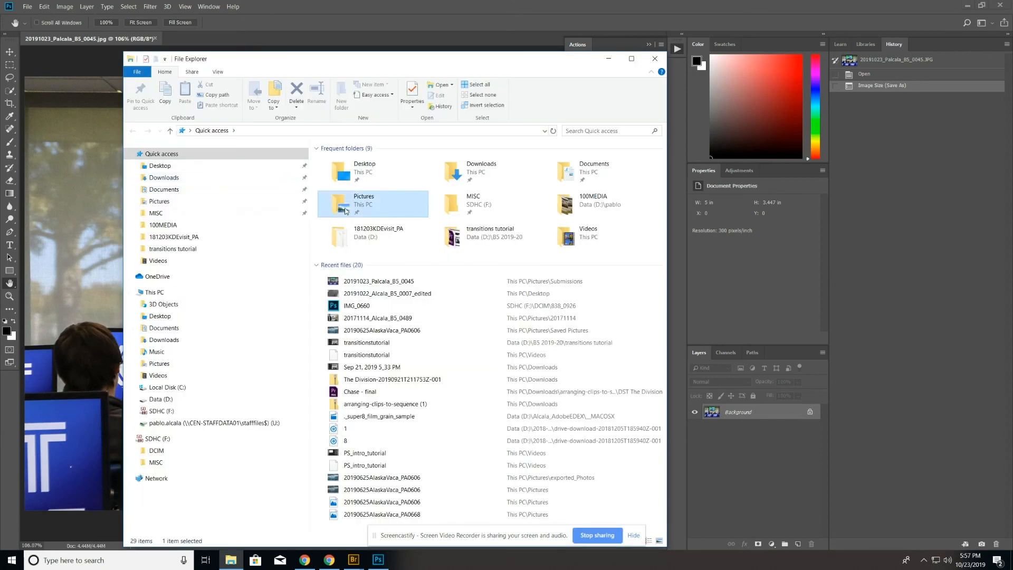
double_click(367, 207)
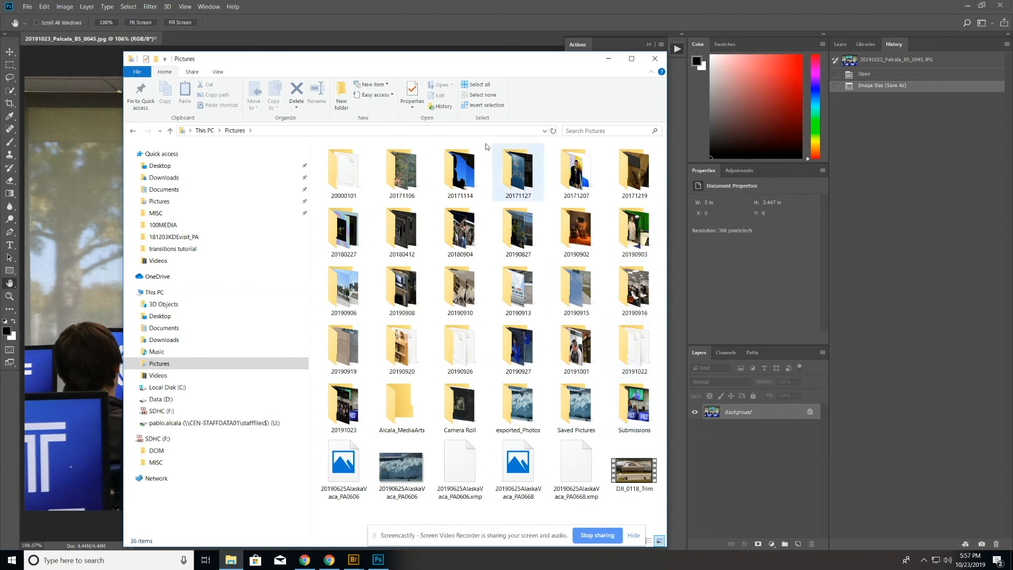
click(519, 50)
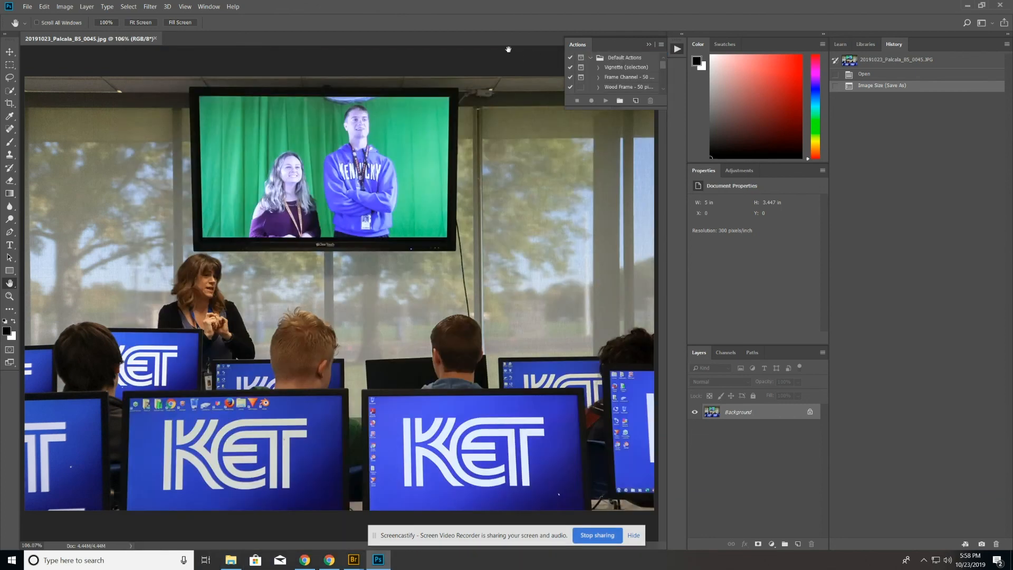
- Bring up the file commands available for the saved photo
click(27, 7)
mouse_move(78, 144)
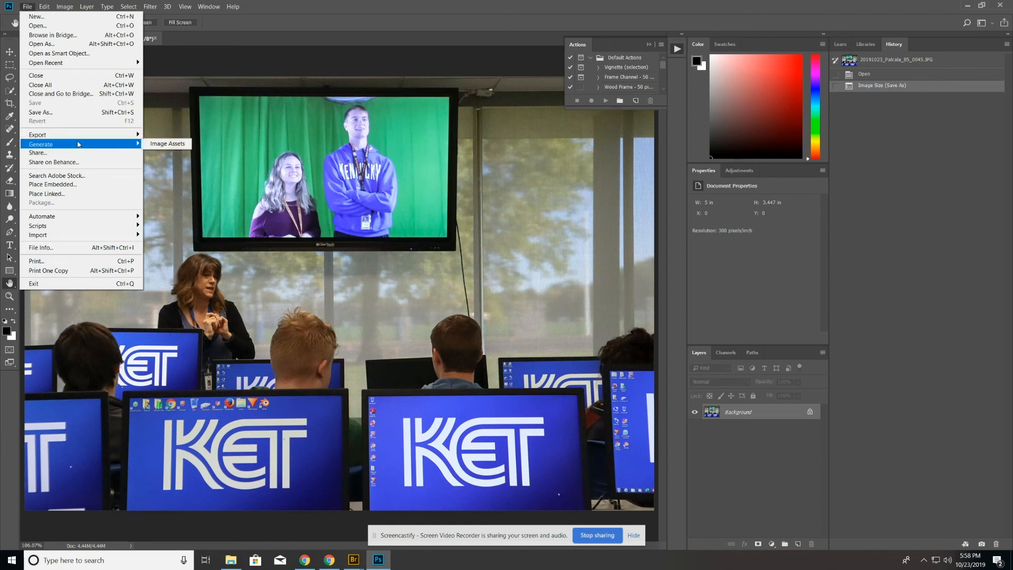